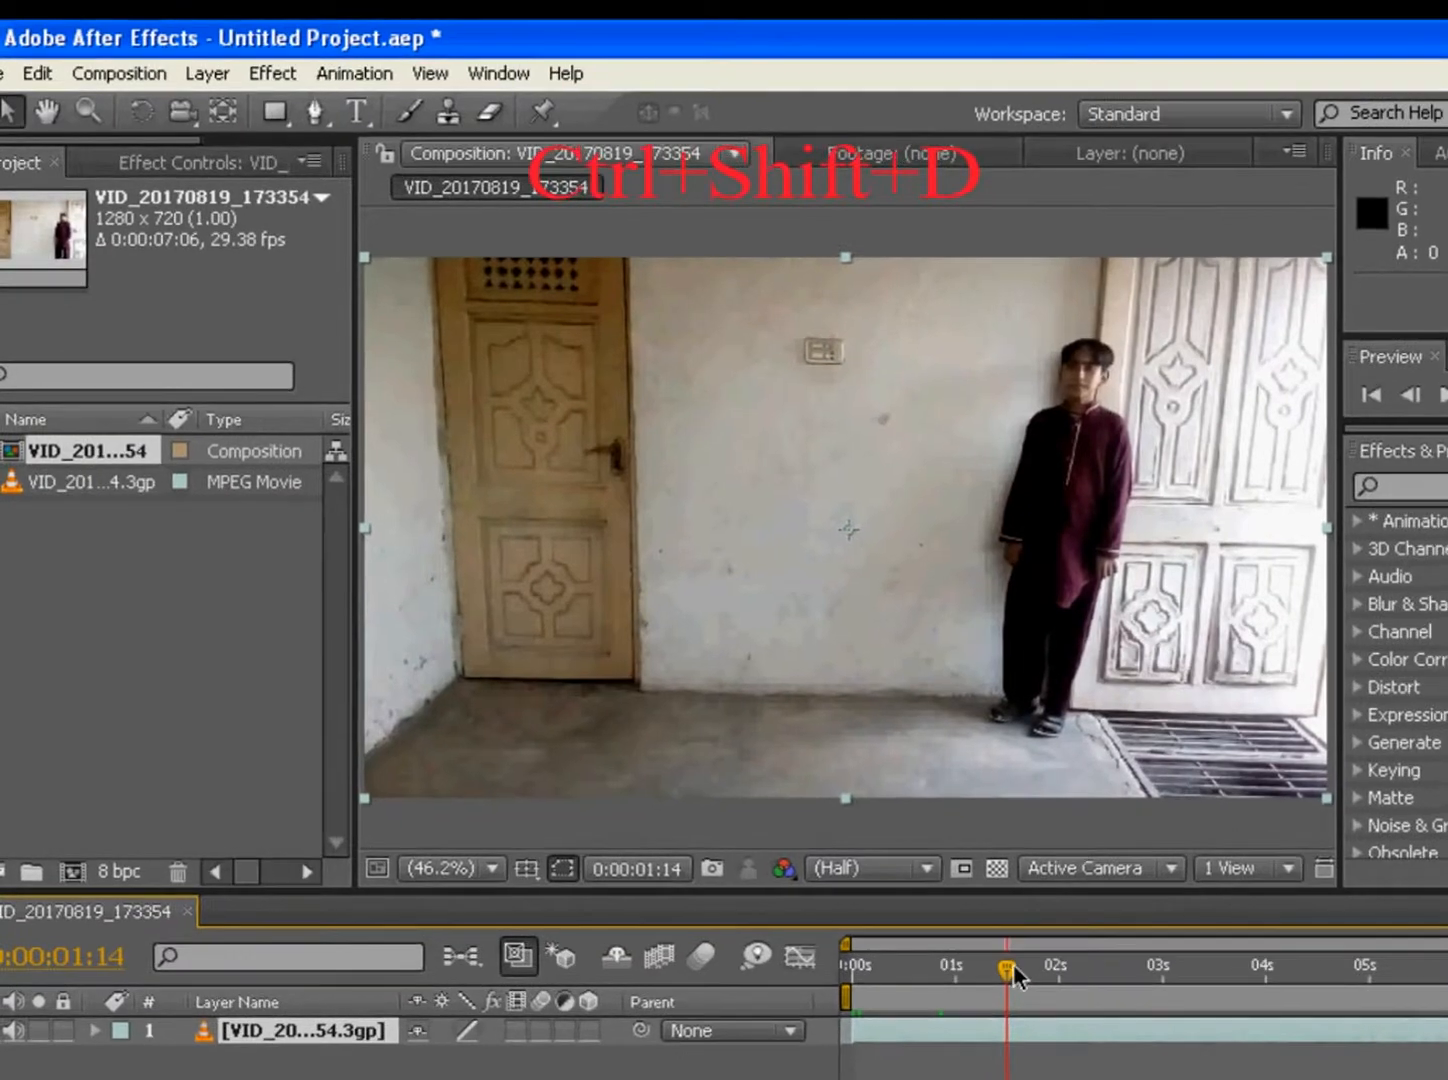
Step: Split the video layer at 0:00:02:07, just before the boy starts running
left_click_drag(1013, 969, 1023, 971)
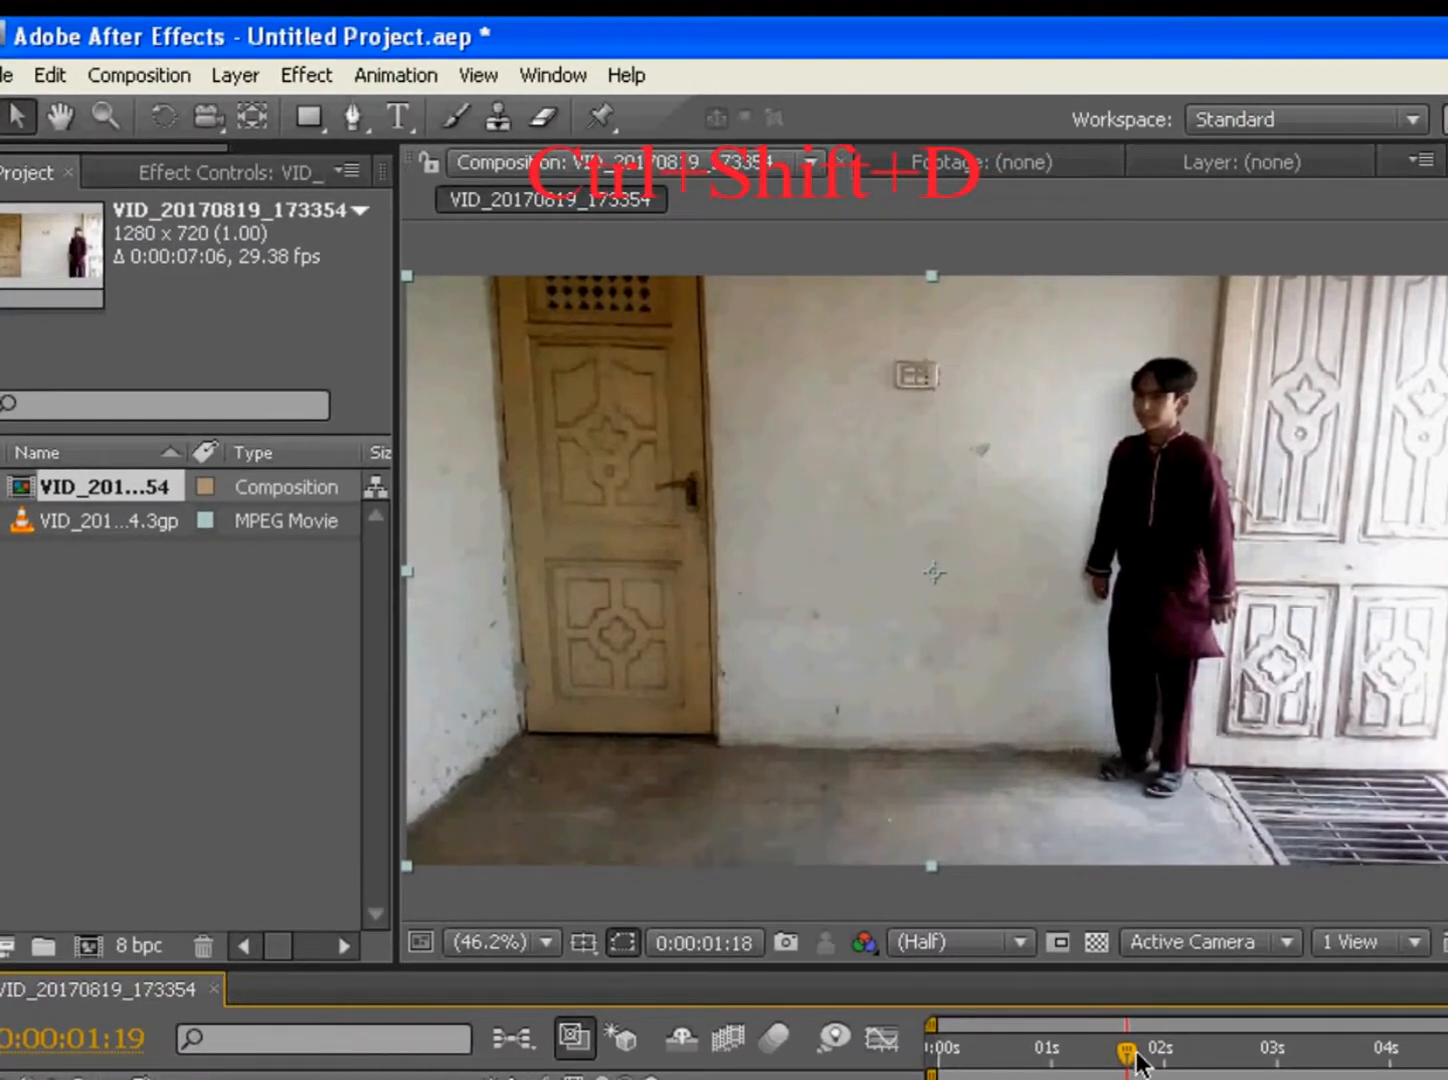
left_click_drag(1137, 1053, 1266, 1076)
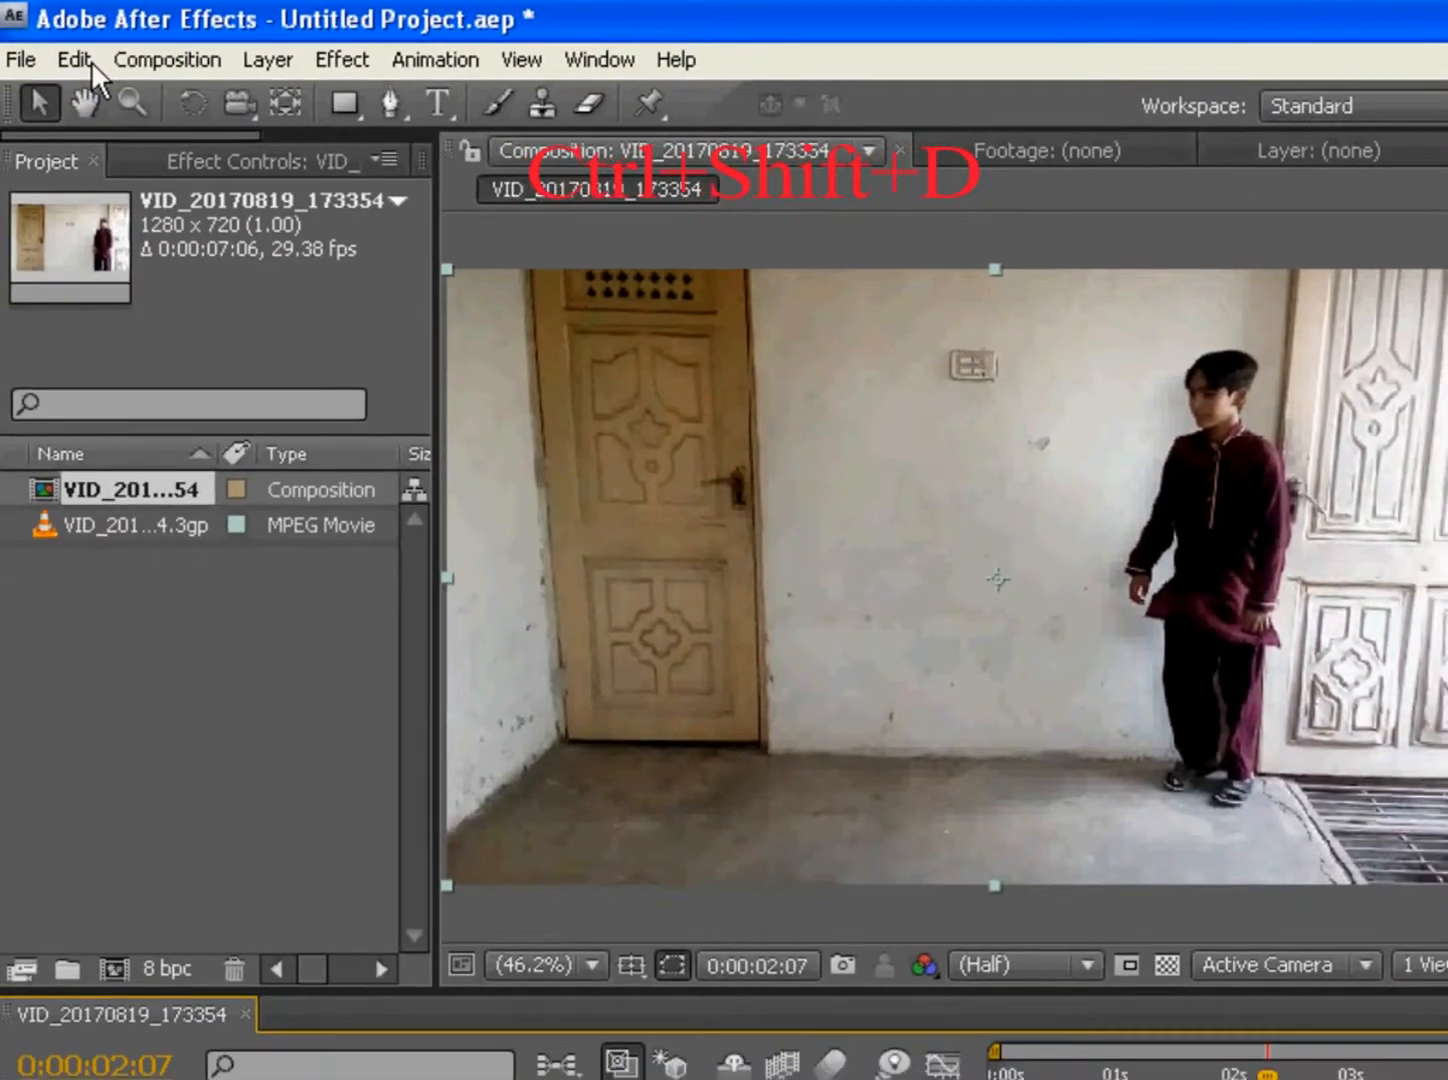
left_click(79, 66)
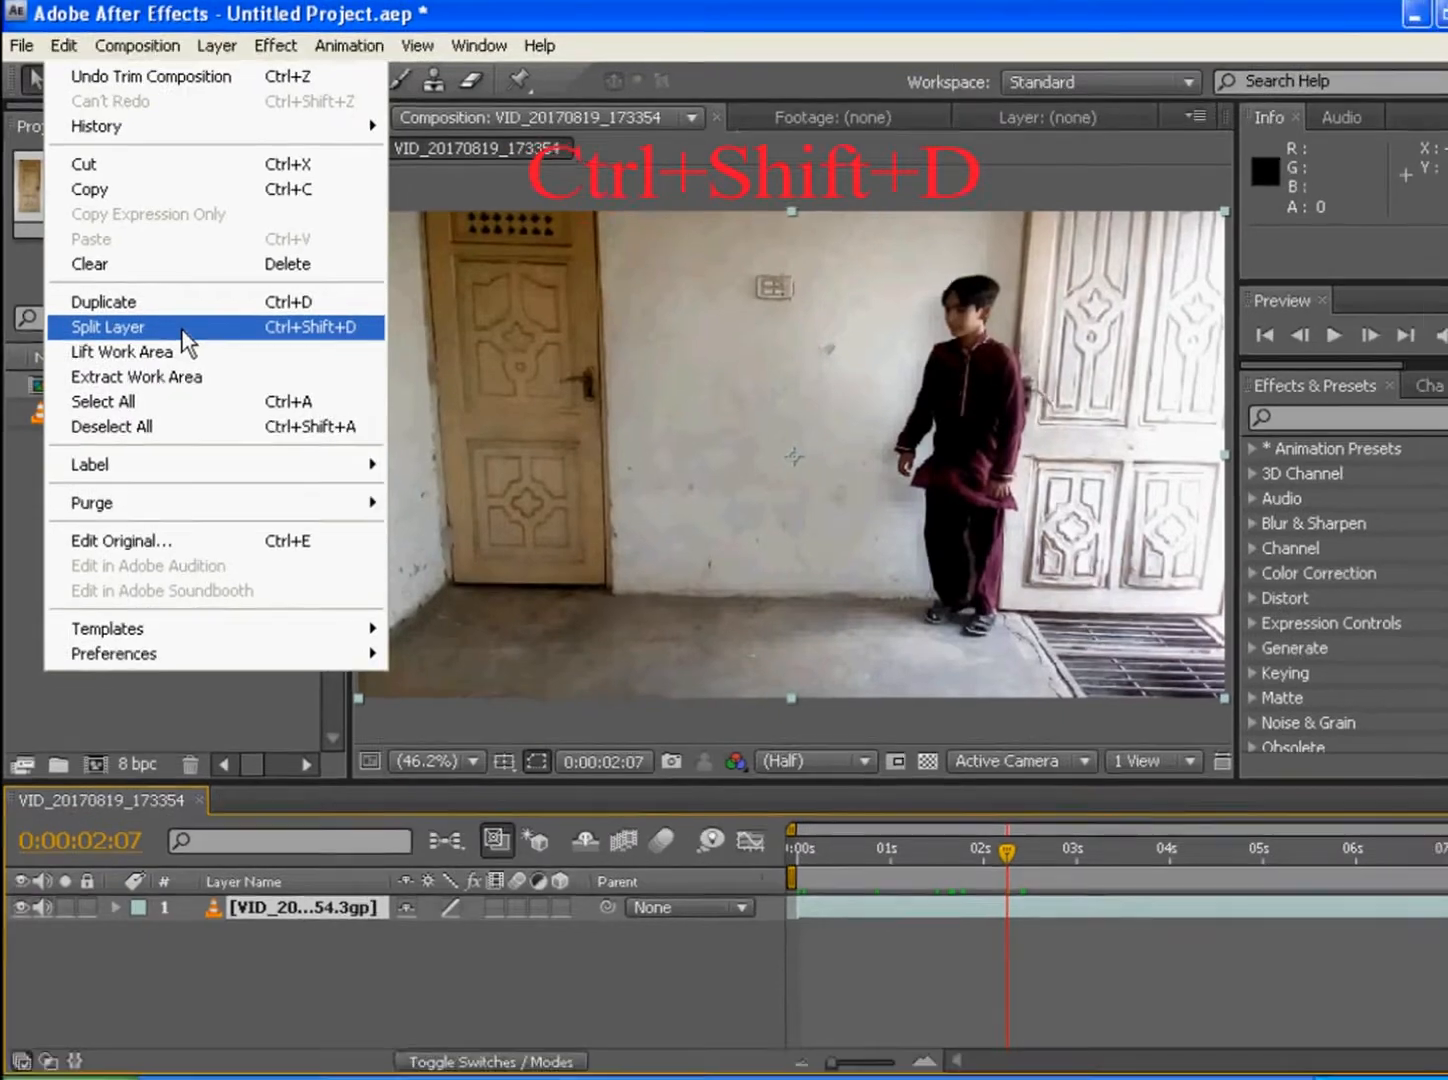
left_click(190, 345)
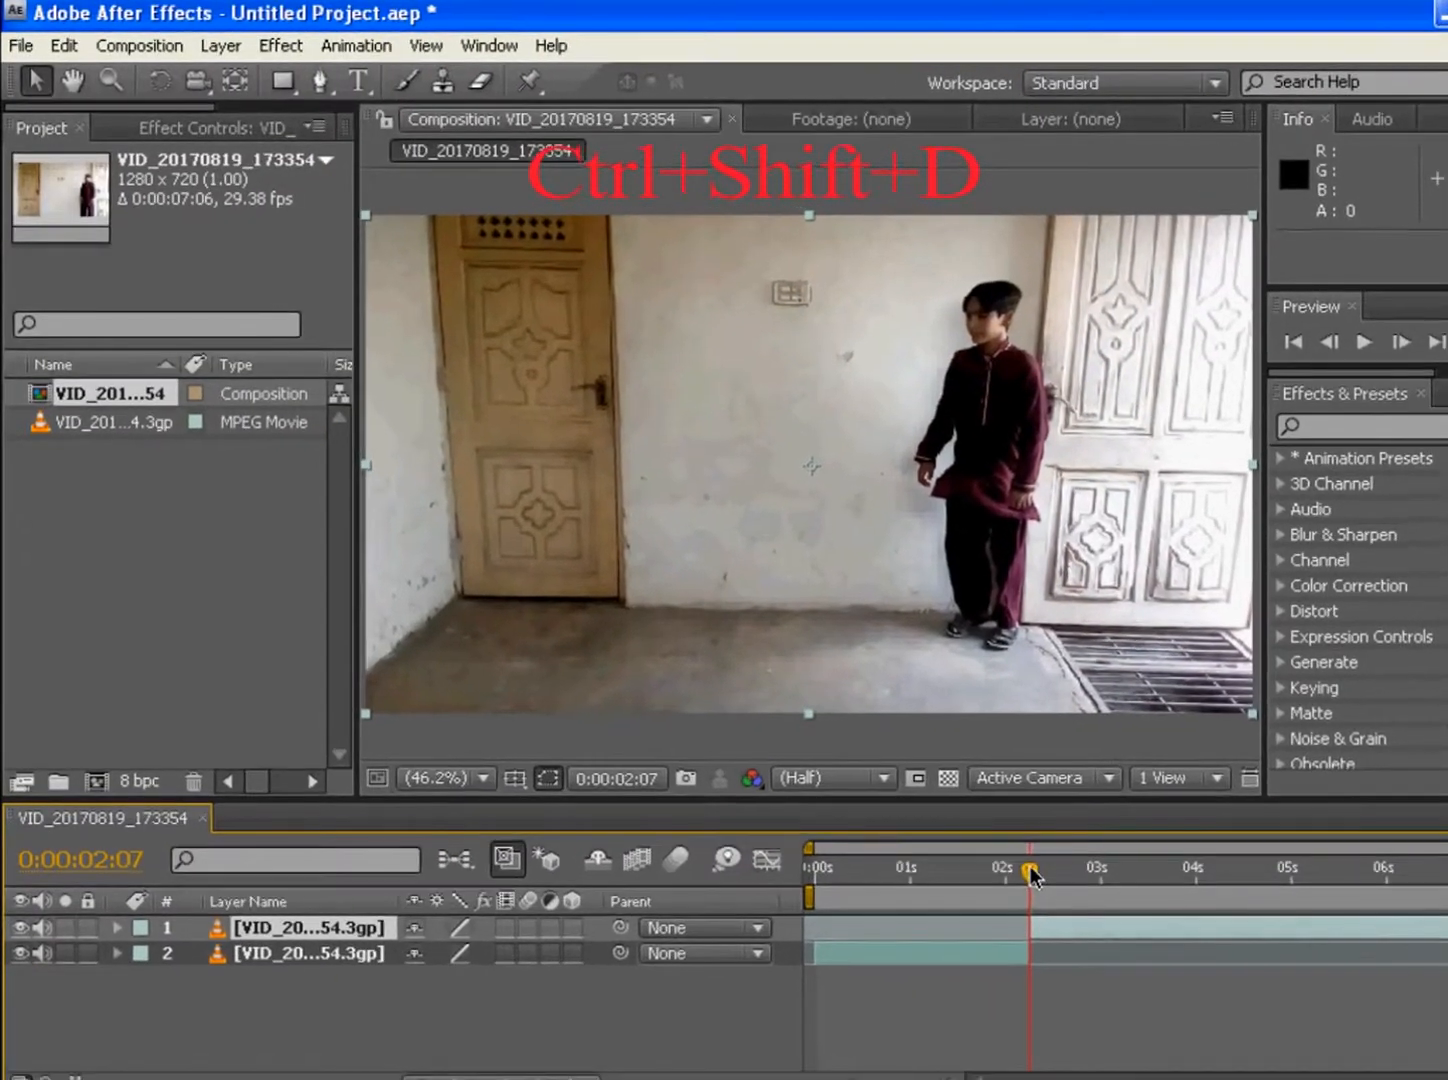
Step: Split the remaining footage of the top layer at 0:00:03:20, where the boy ends his run
left_click_drag(1001, 845, 1004, 845)
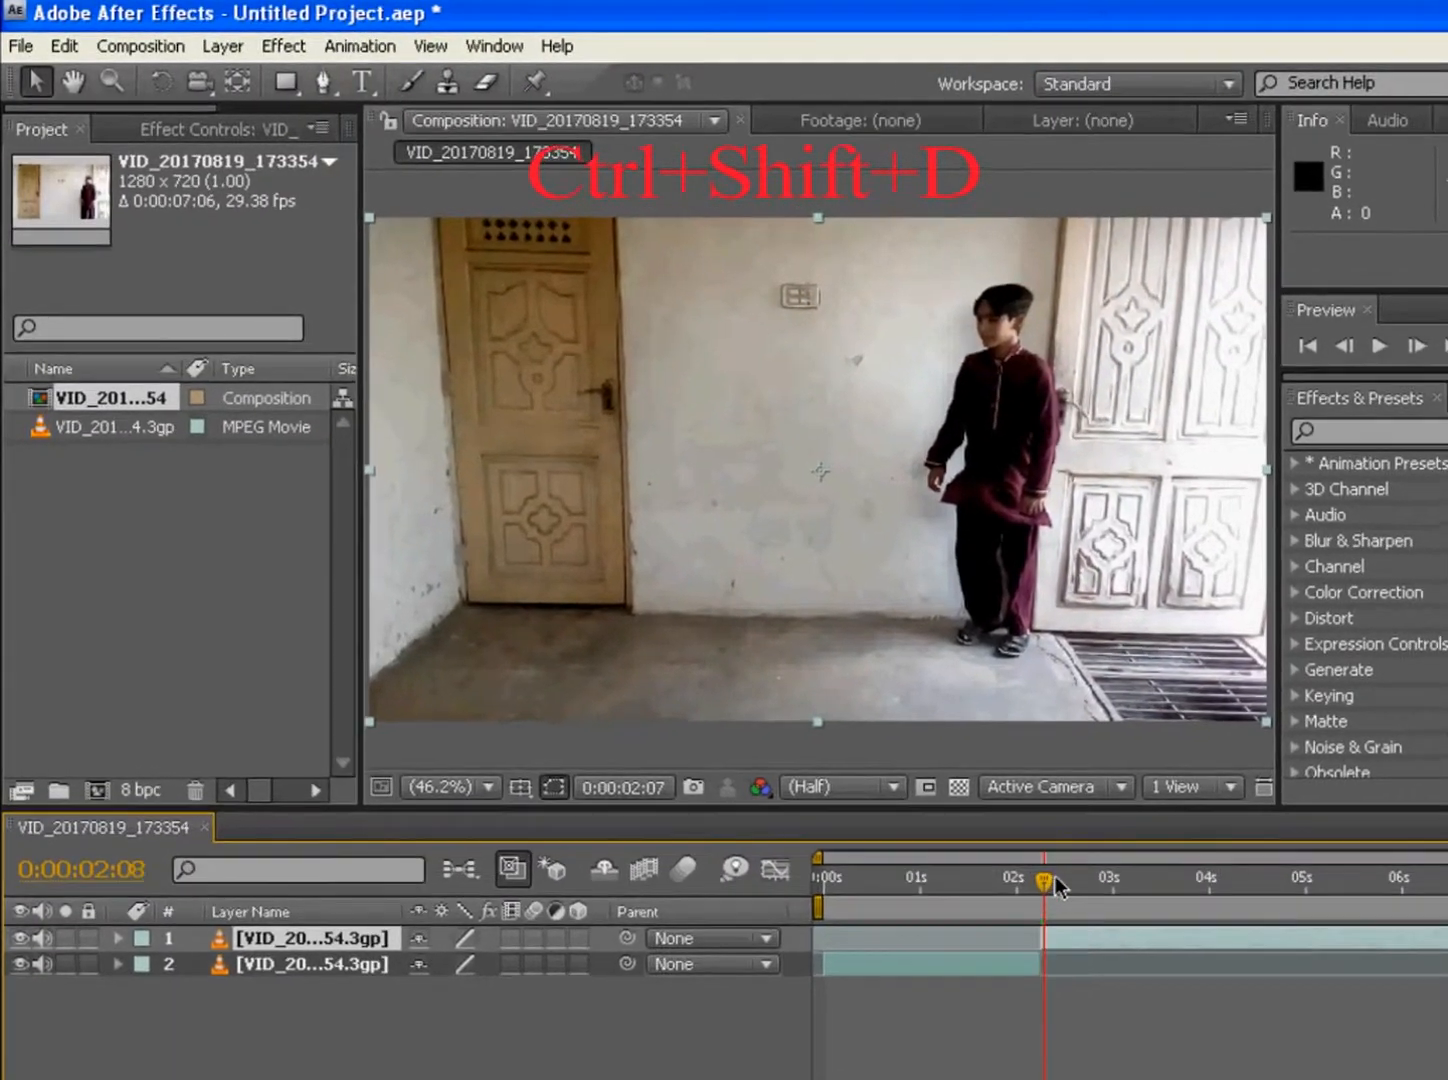
left_click_drag(1104, 898, 1134, 898)
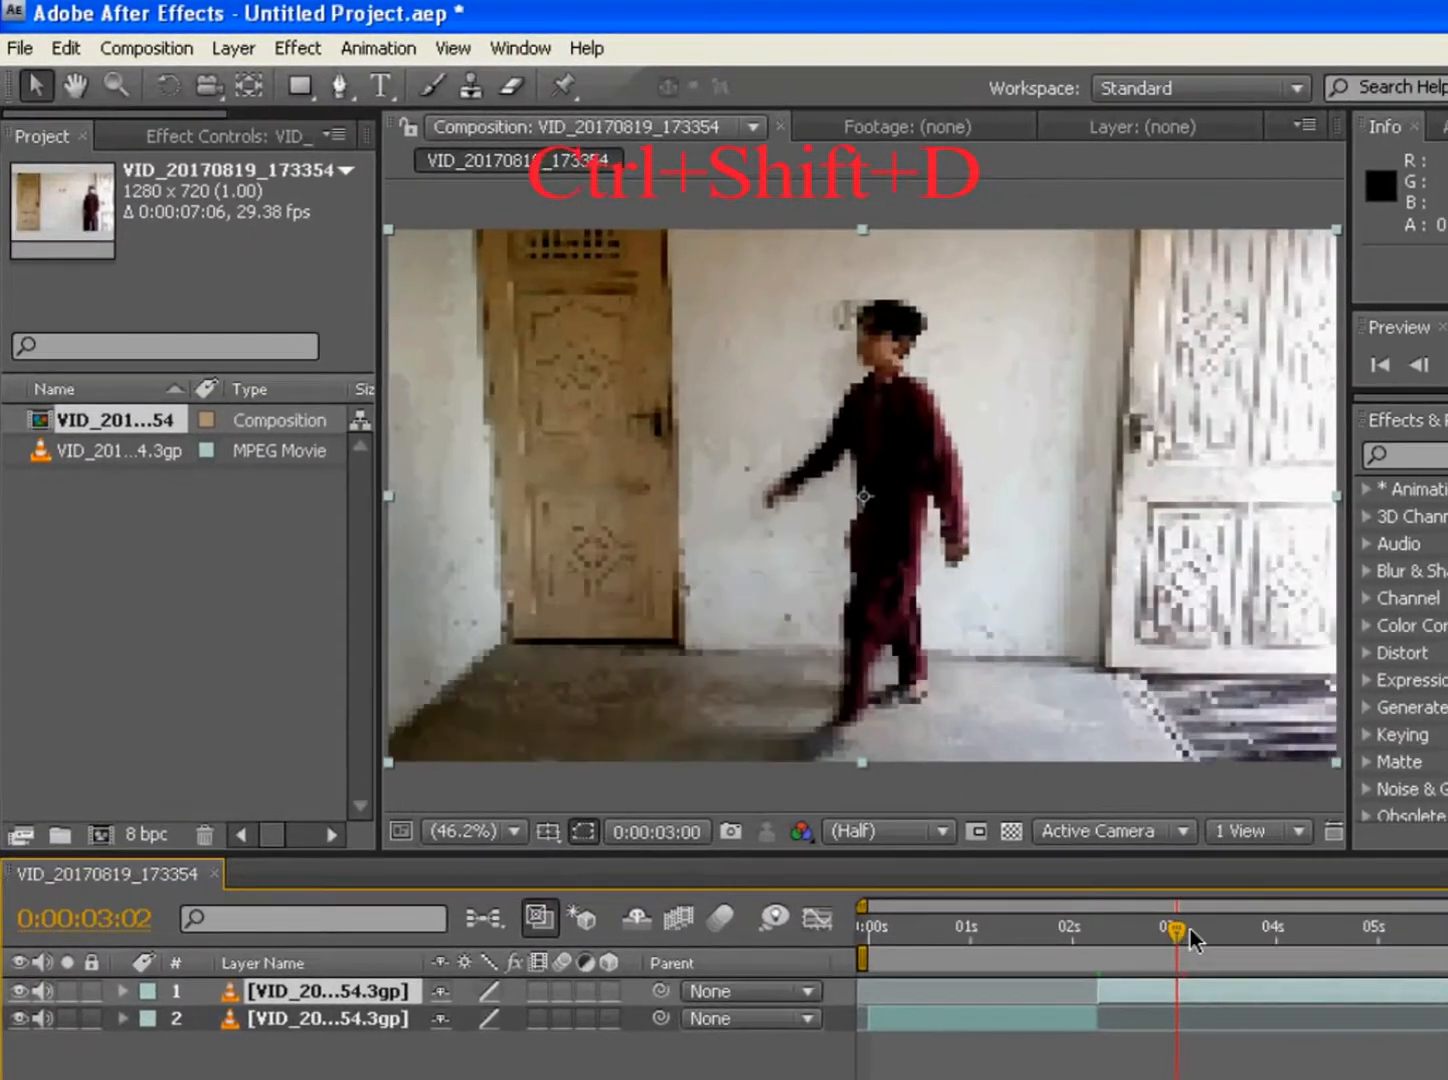
left_click_drag(1202, 940, 1222, 944)
left_click_drag(1290, 996, 1306, 1000)
left_click_drag(1368, 1050, 1447, 1079)
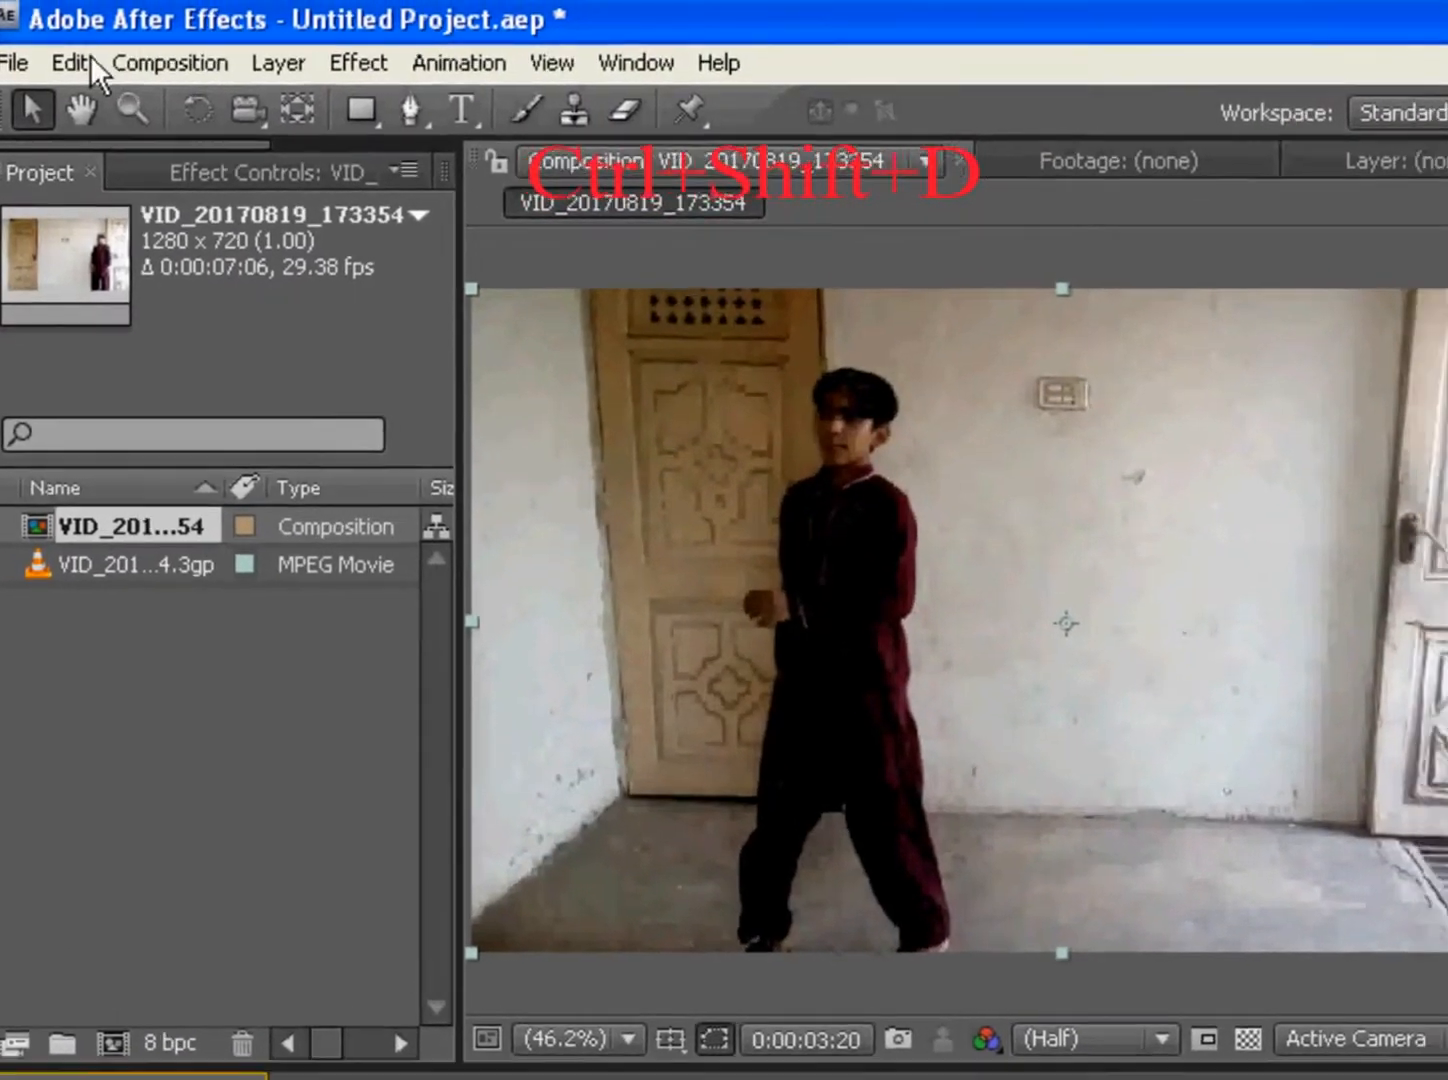
left_click(88, 61)
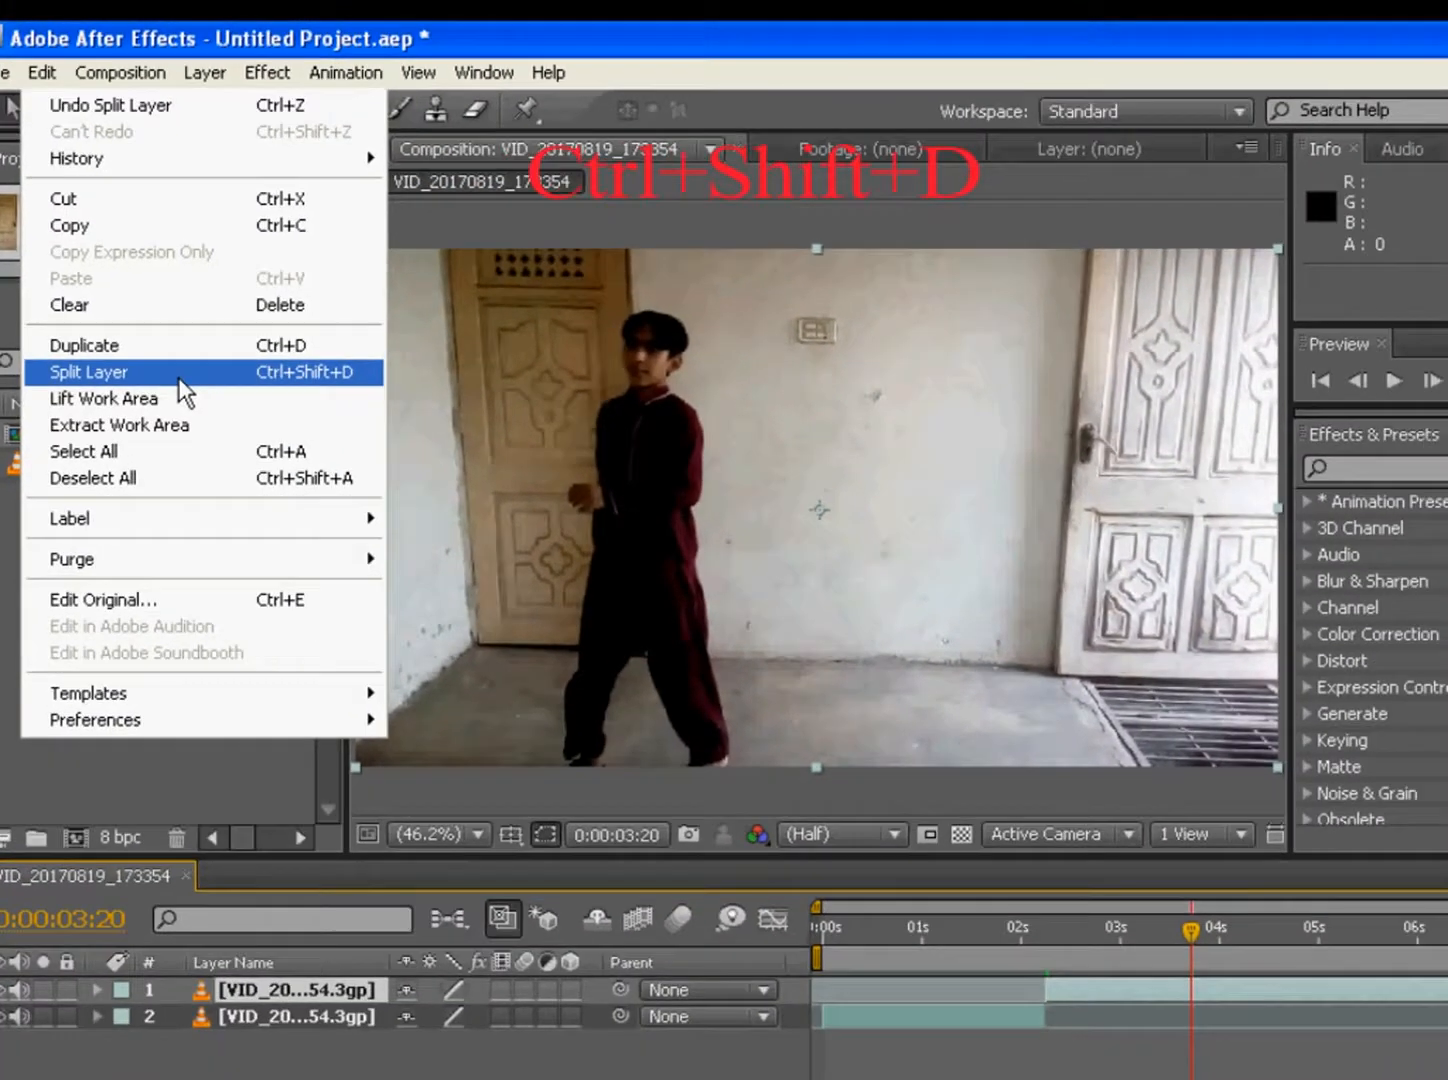
left_click(187, 390)
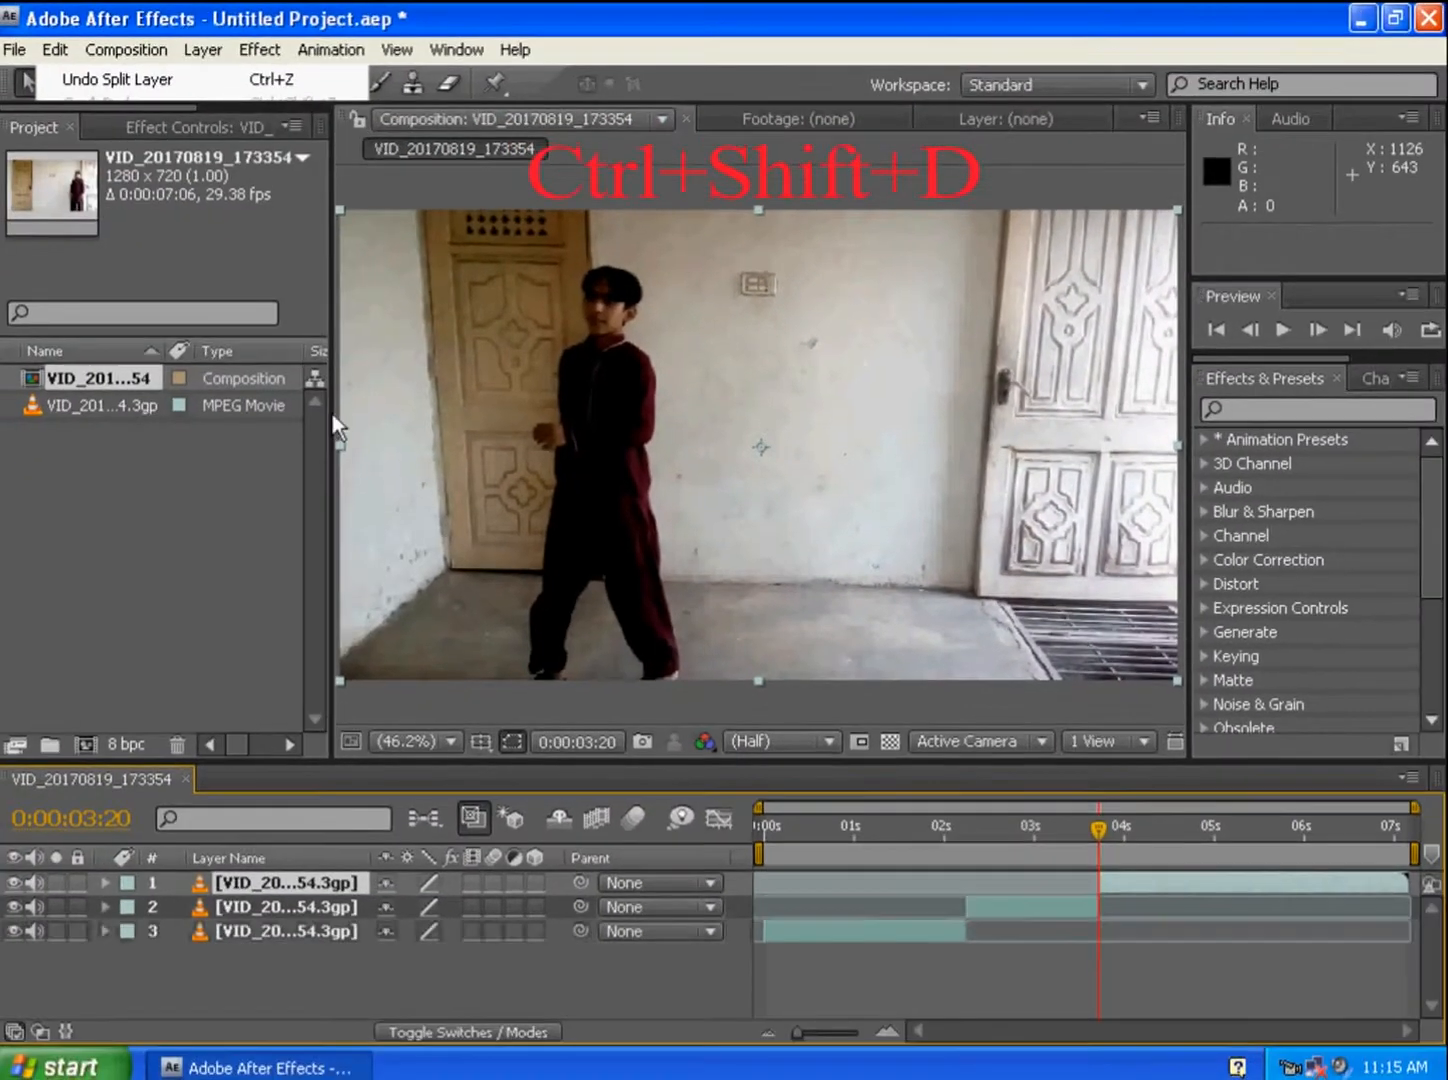
Step: Split the top layer again at 0:00:04:12, where the boy stands in front of the wooden door
left_click_drag(1103, 826, 1159, 825)
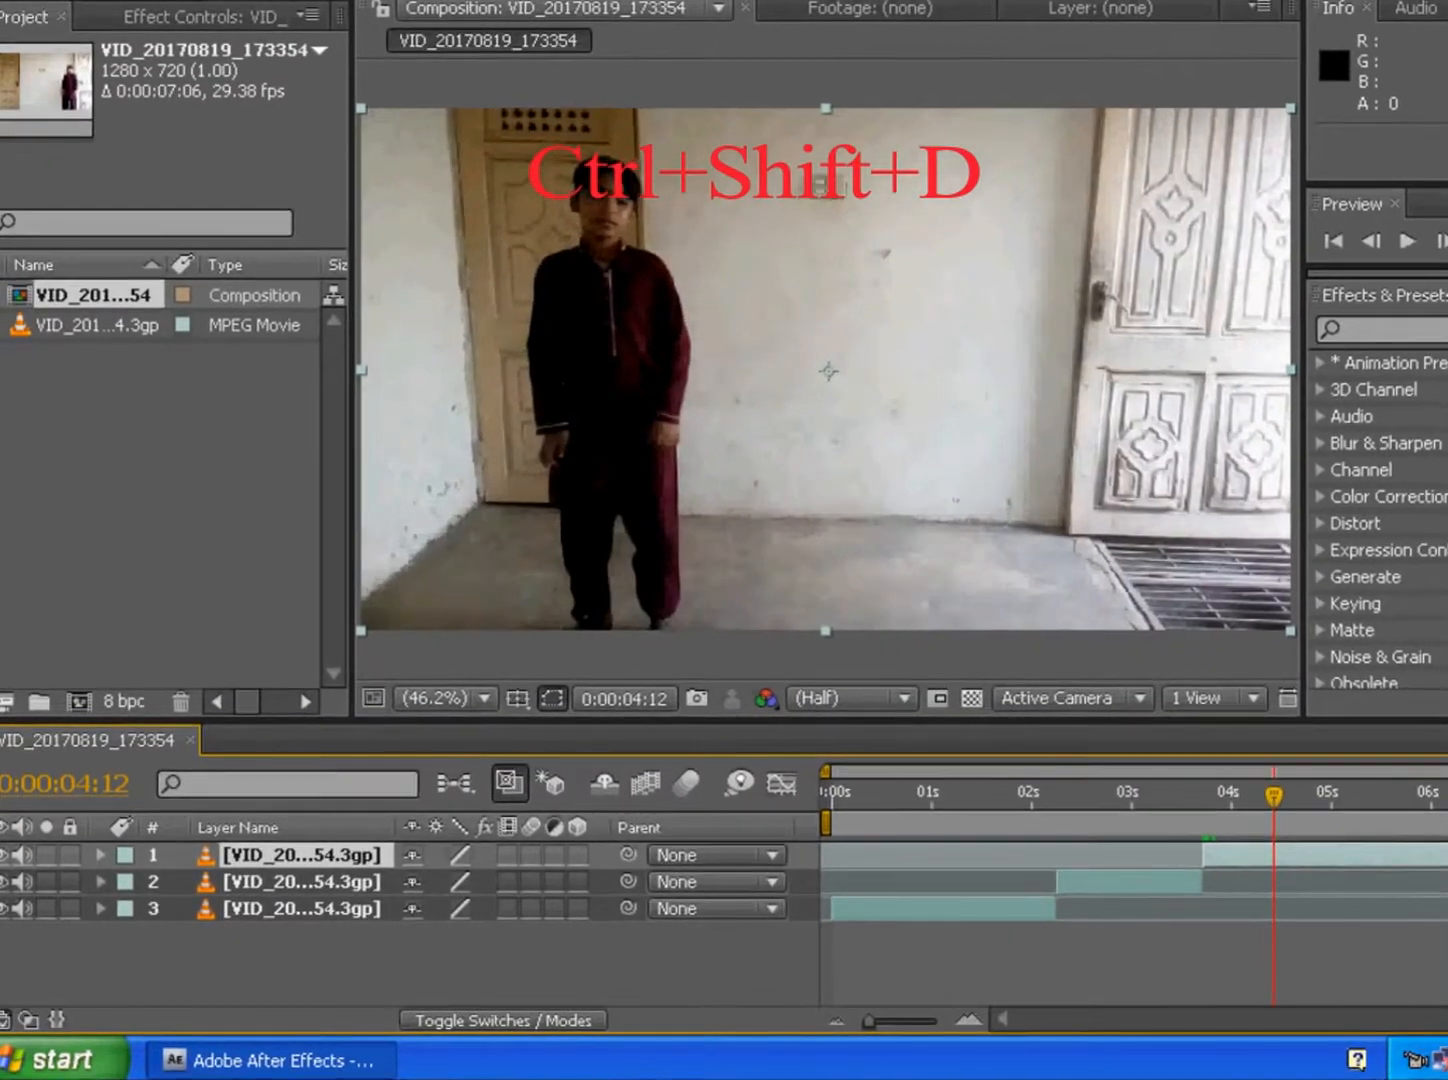
left_click(46, 2)
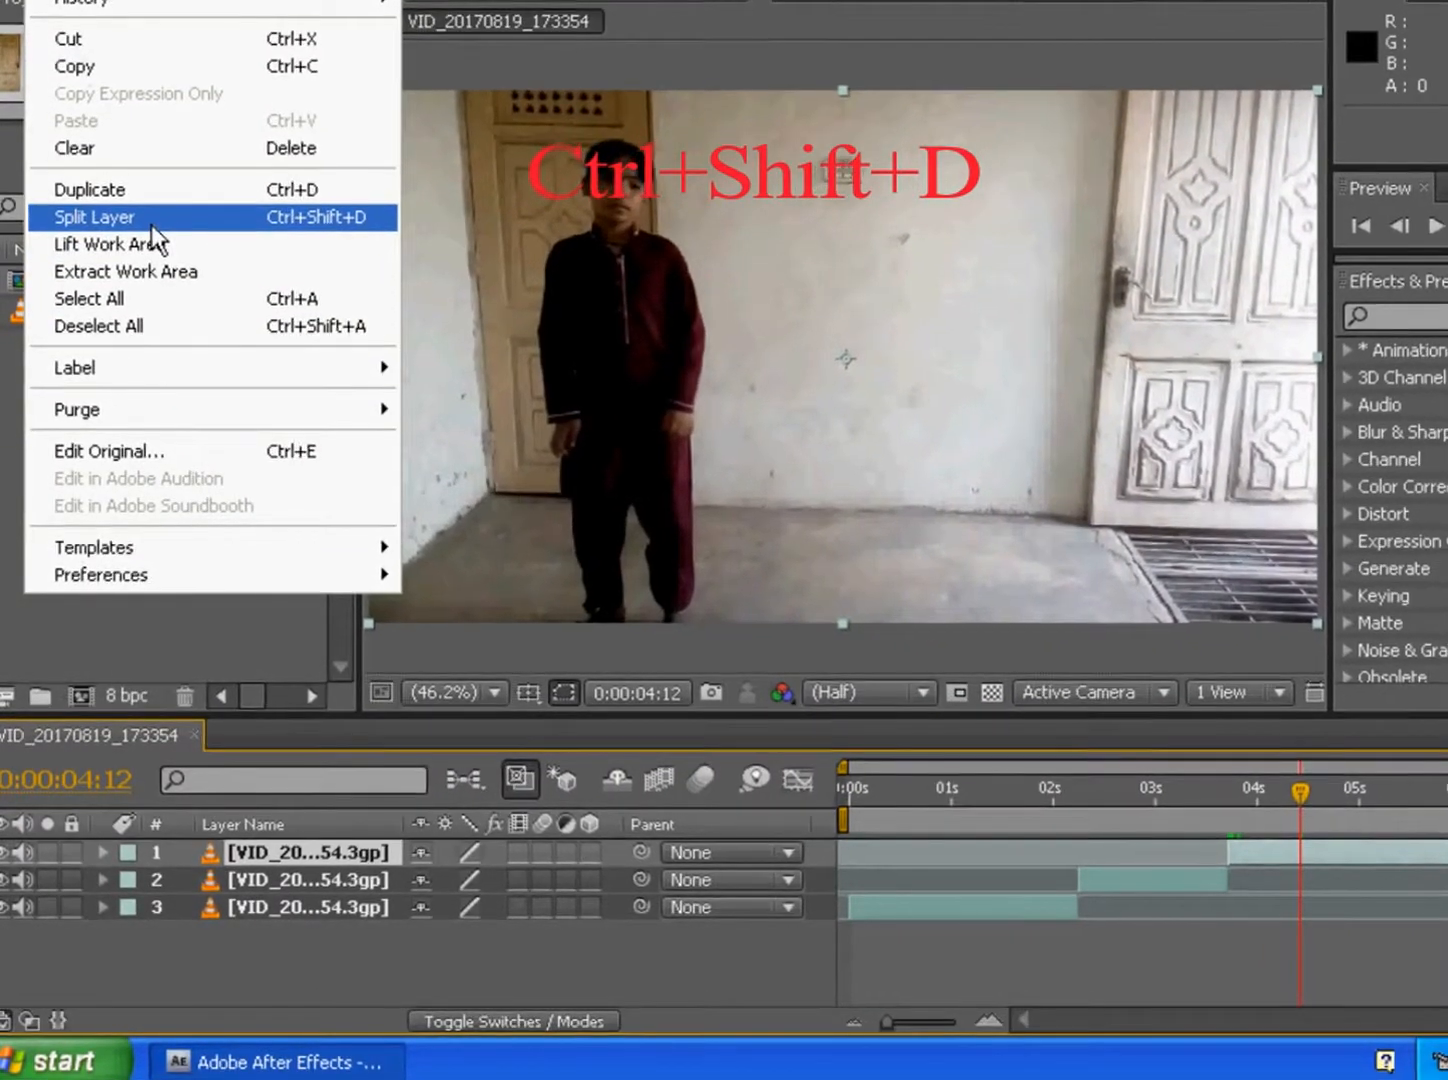
left_click(1322, 912)
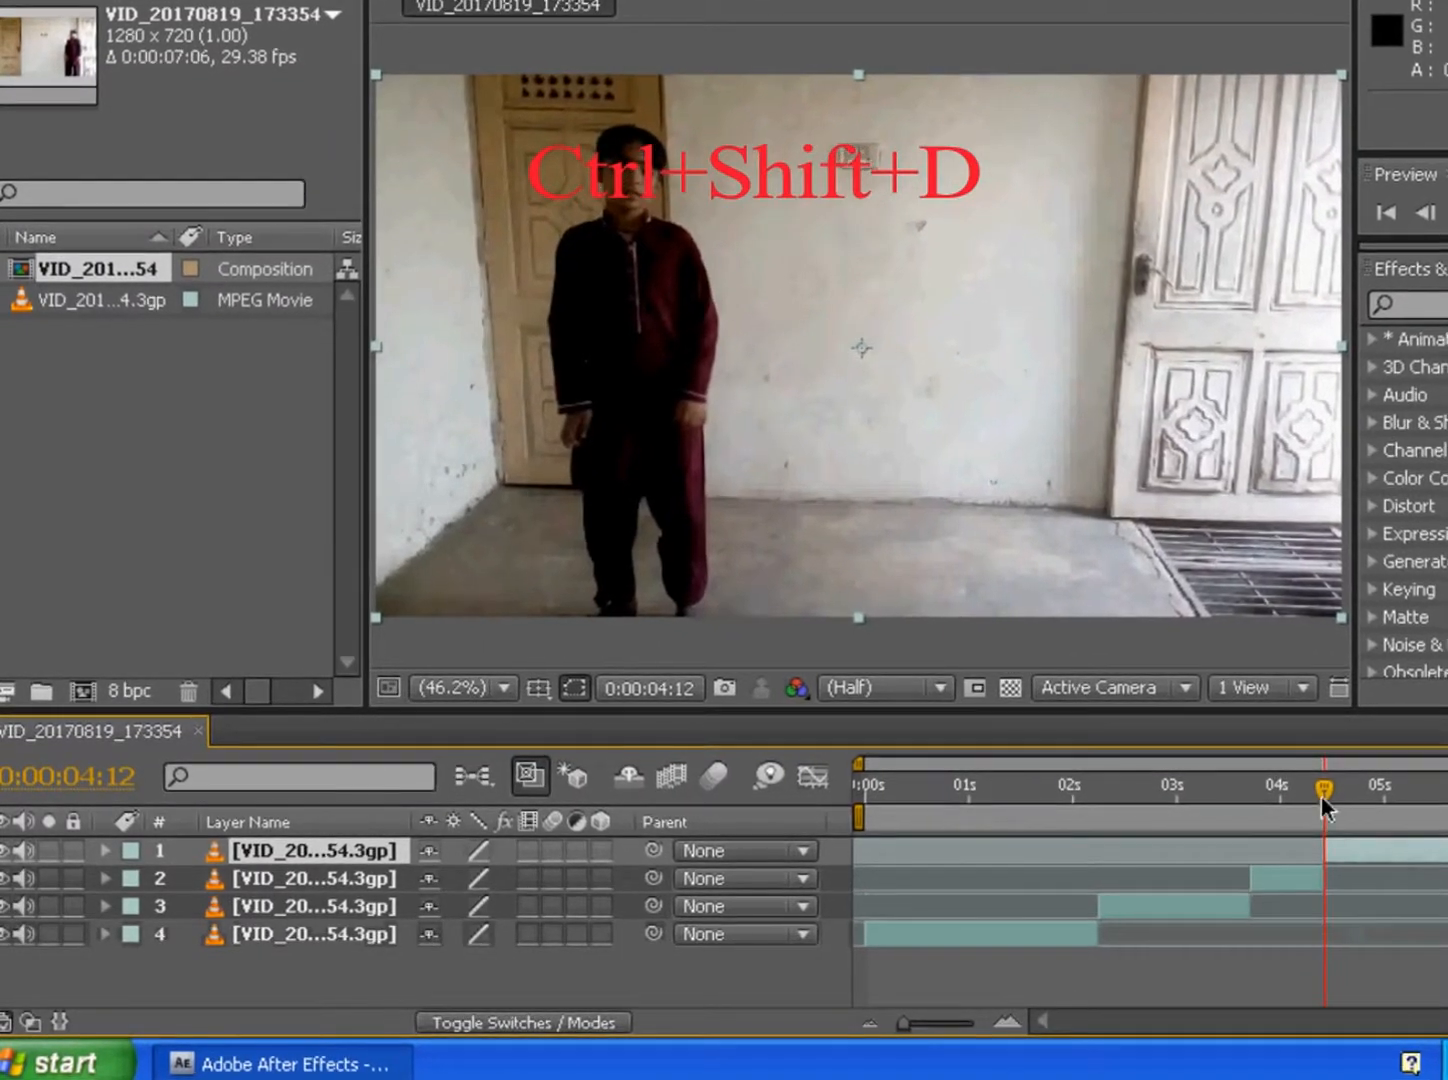
Step: Find the frame at 0:00:05:25, where the boy is back by the white door, and split the top layer there
left_click_drag(1321, 795, 1444, 788)
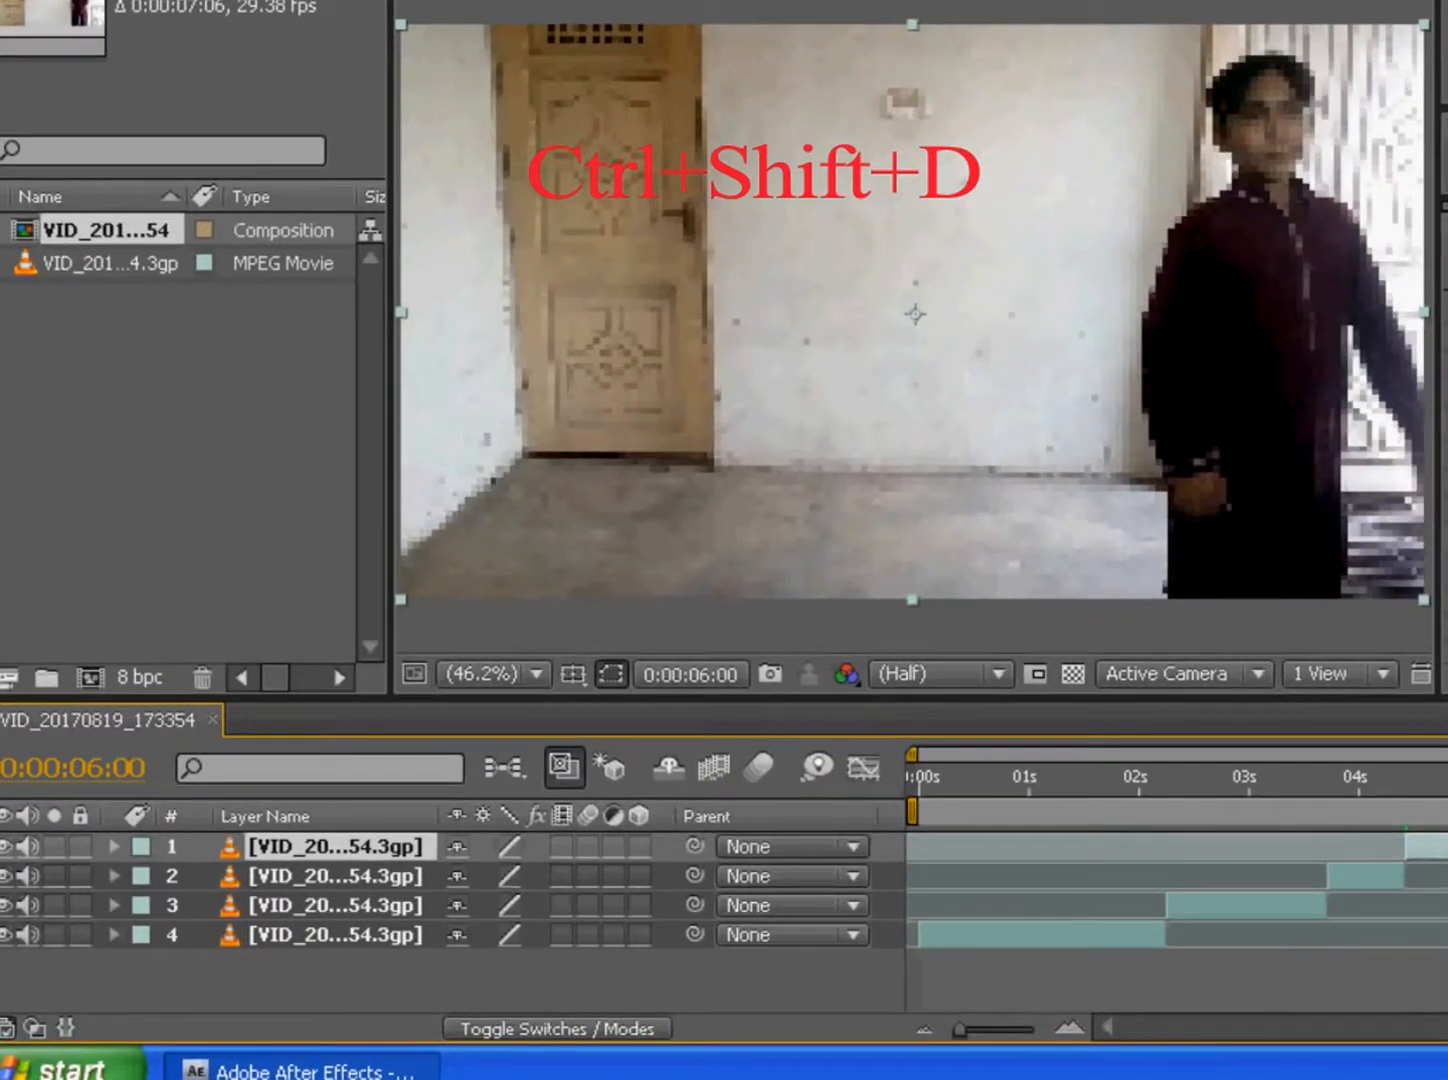
key("Page_Up")
key("Page_Up")
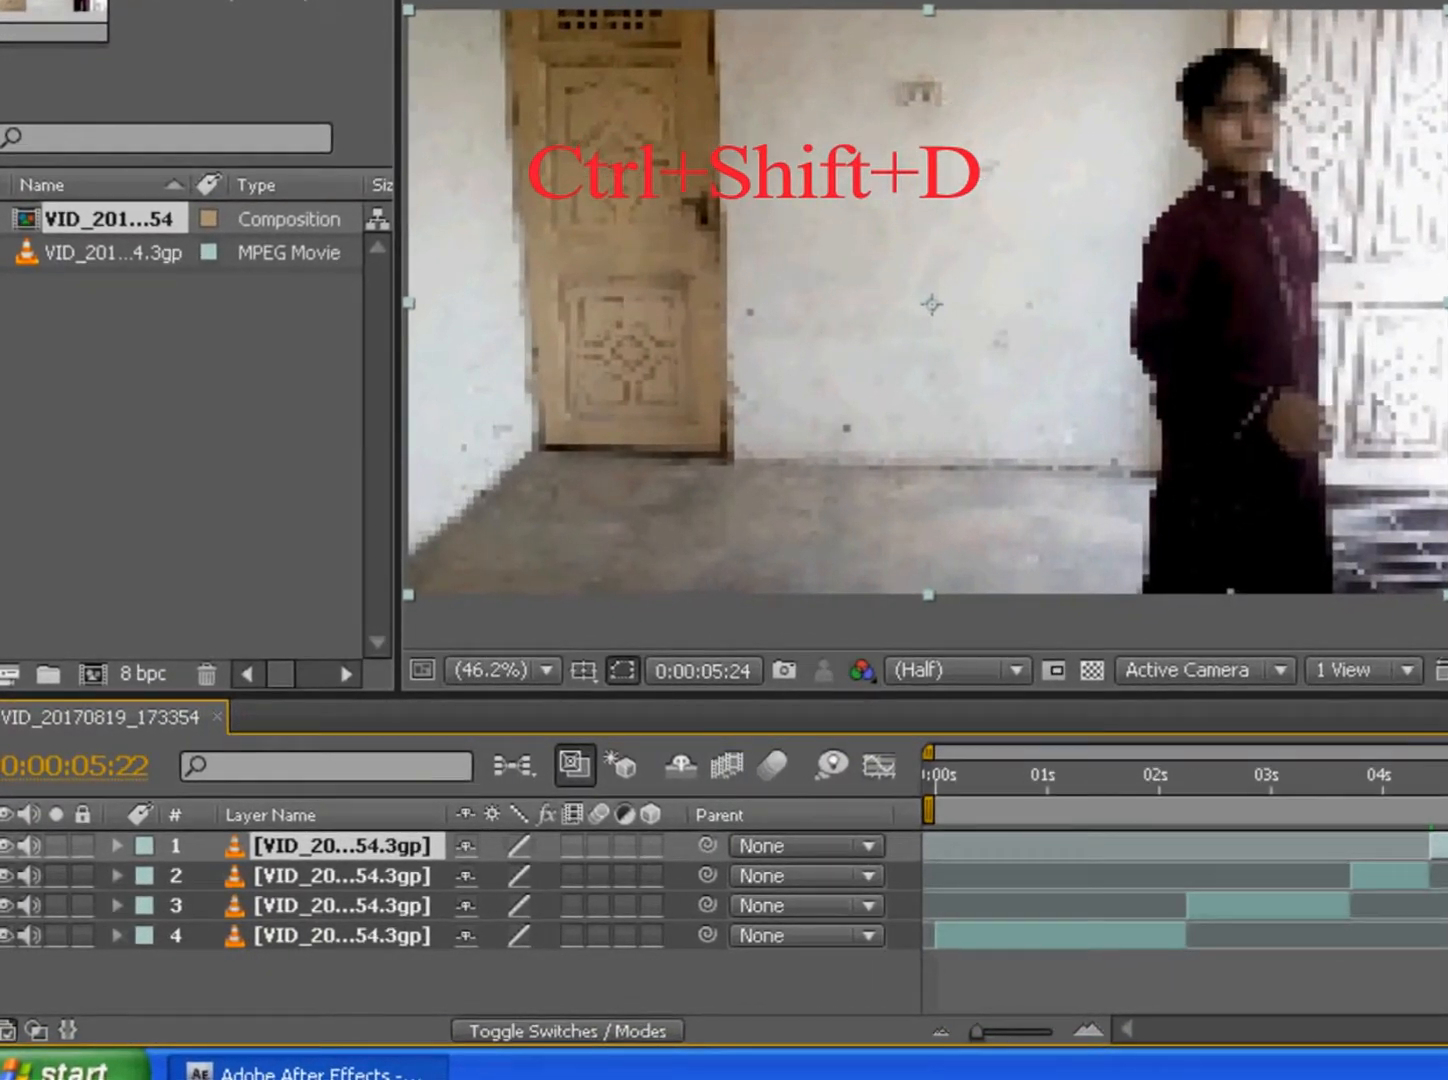
key("Page_Down")
key("Page_Down")
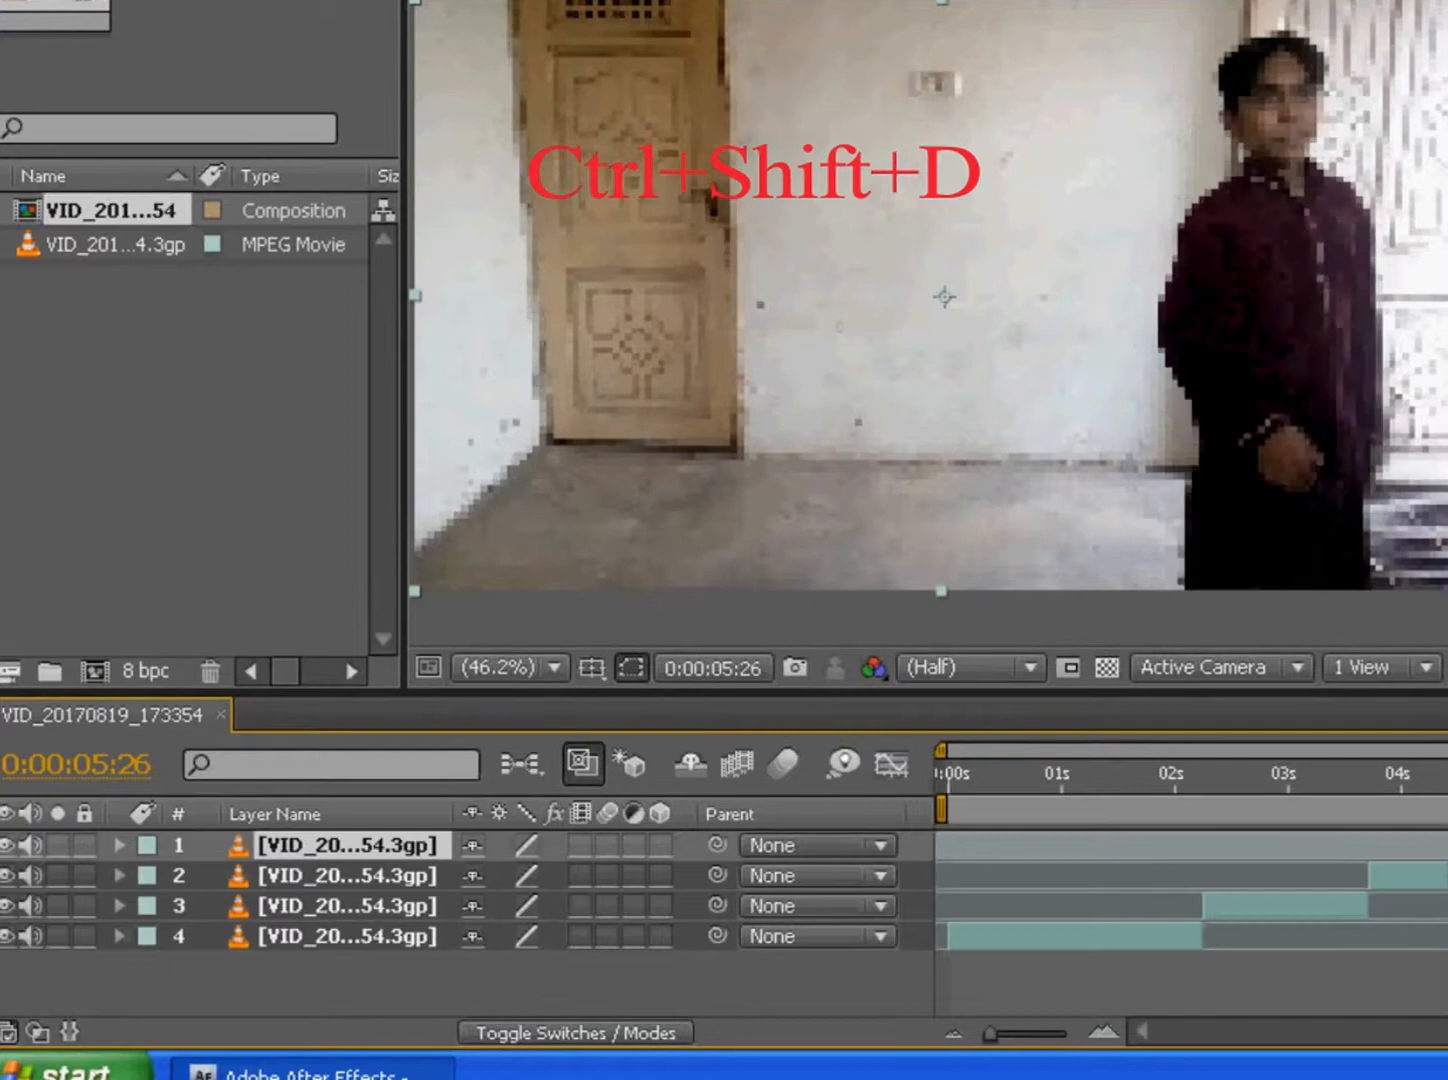
key("Page_Up")
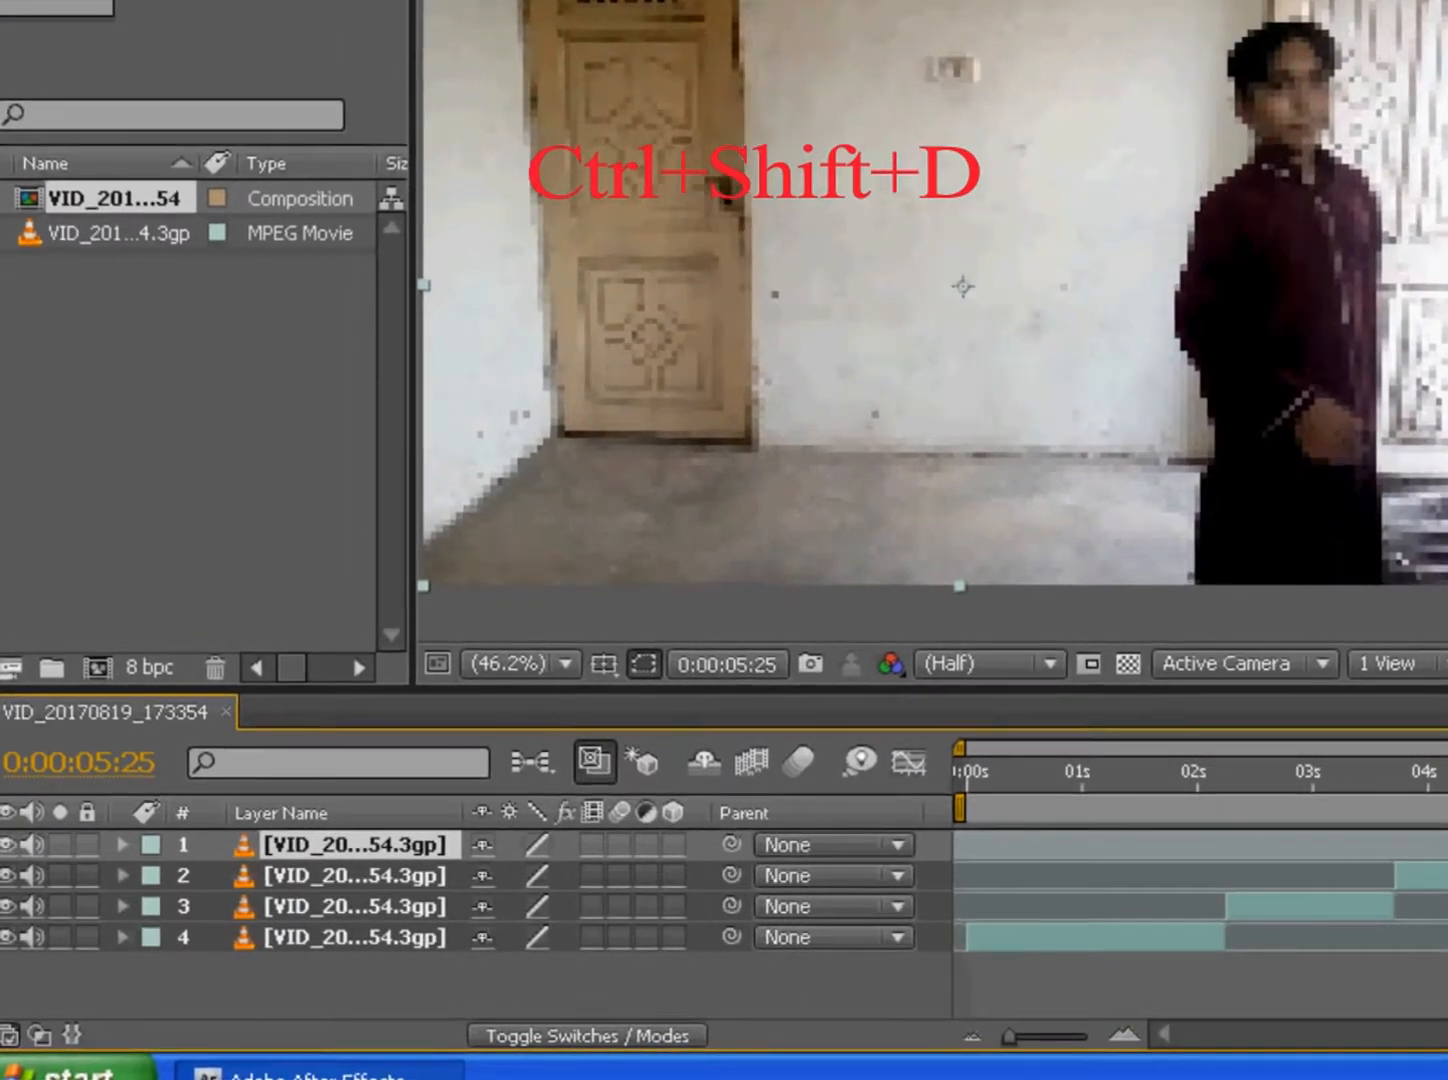
left_click(49, 0)
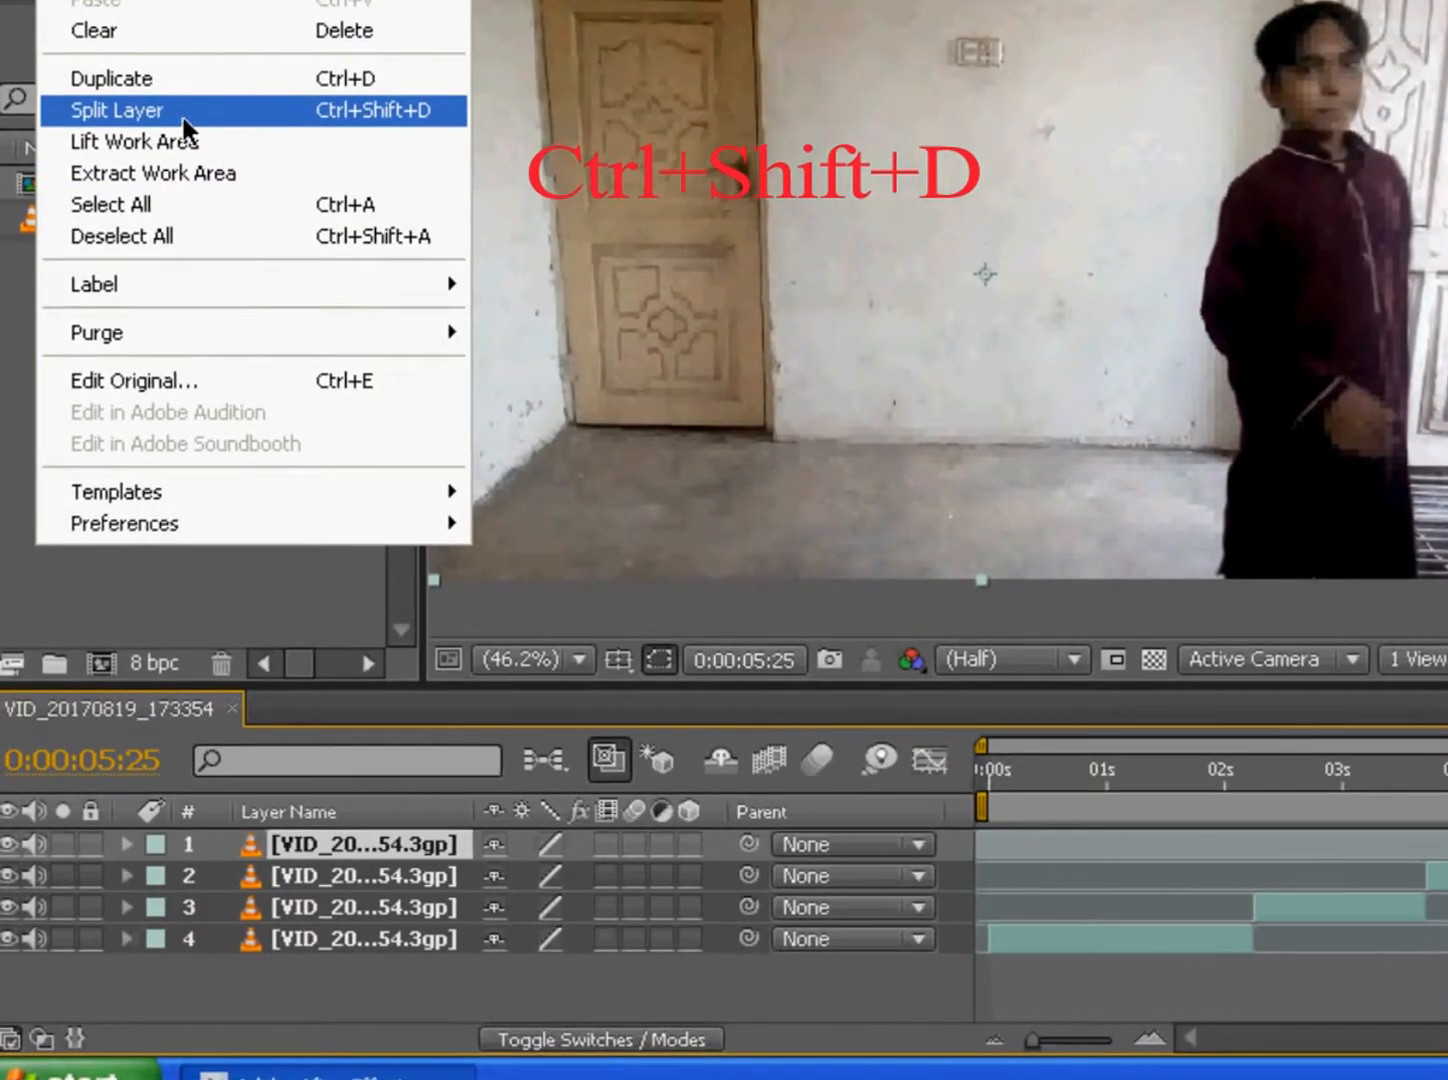
left_click(185, 113)
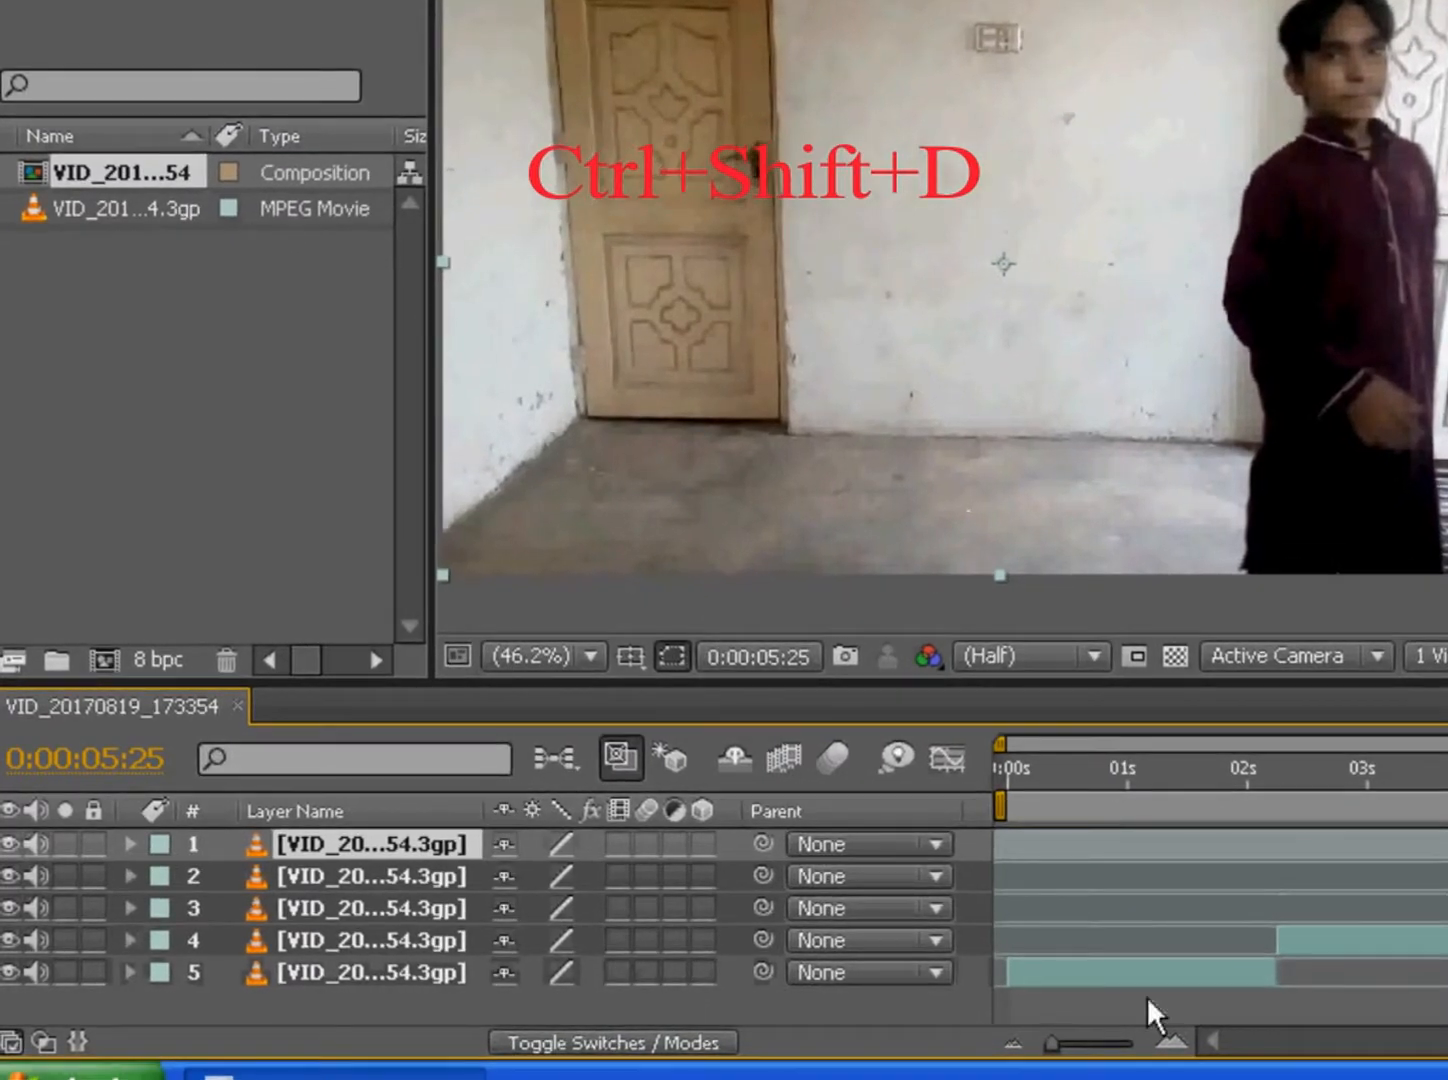
Step: Rename layer 4, the first running segment starting at 0:00:02:07, as "speed 1"
left_click(1305, 781)
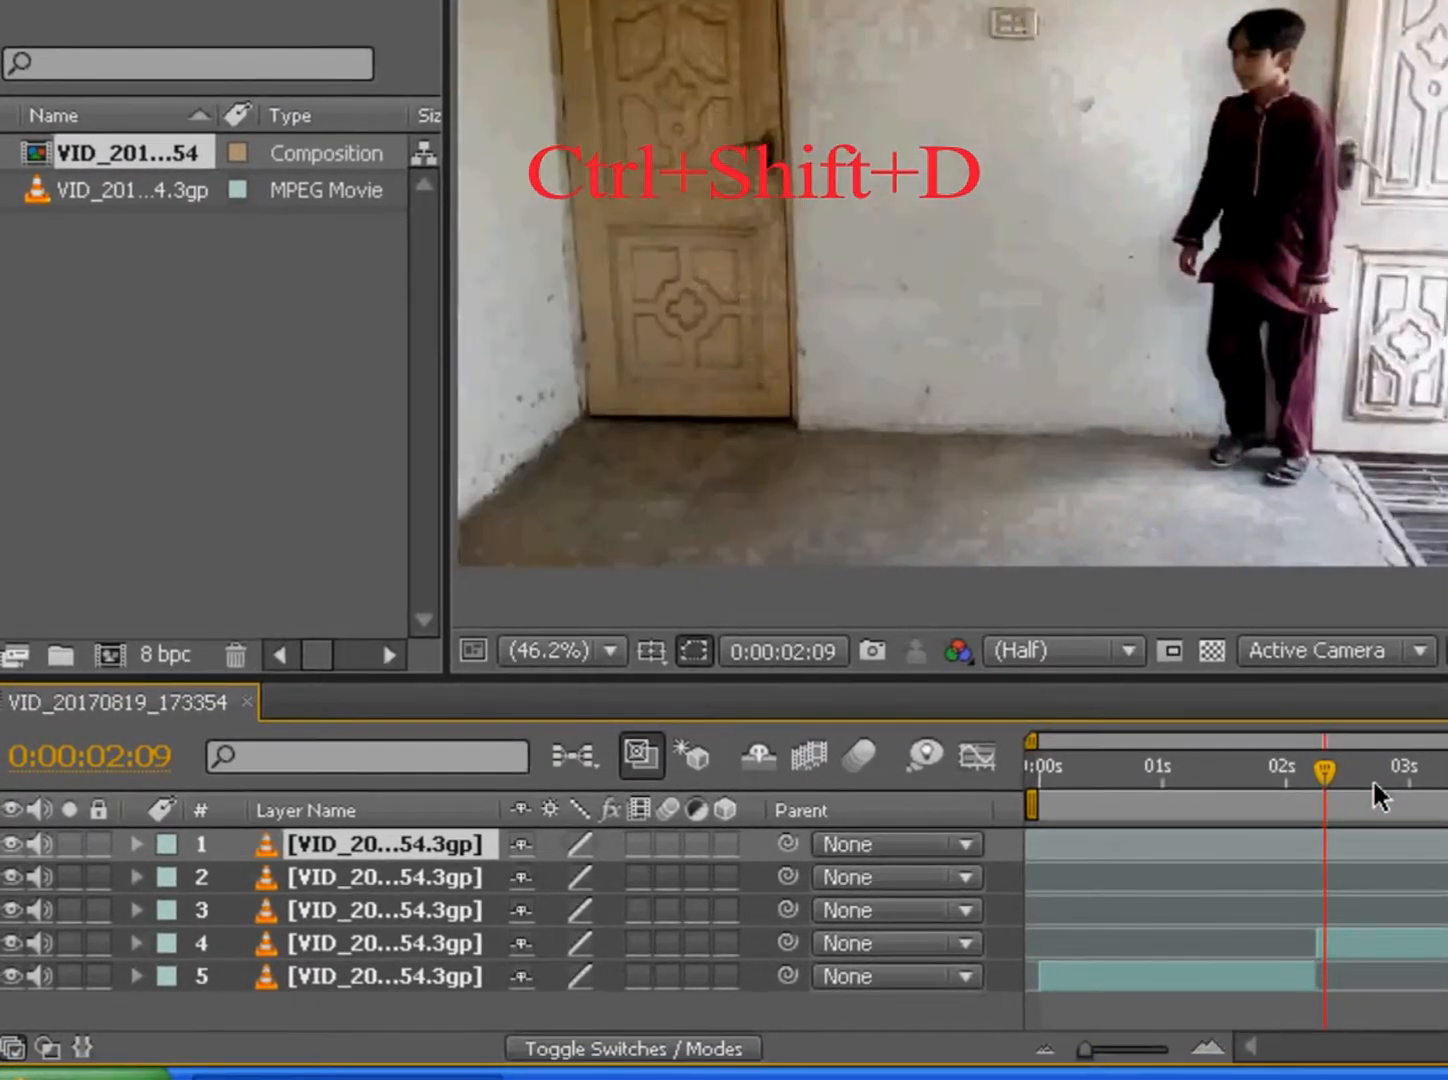
left_click(1382, 781)
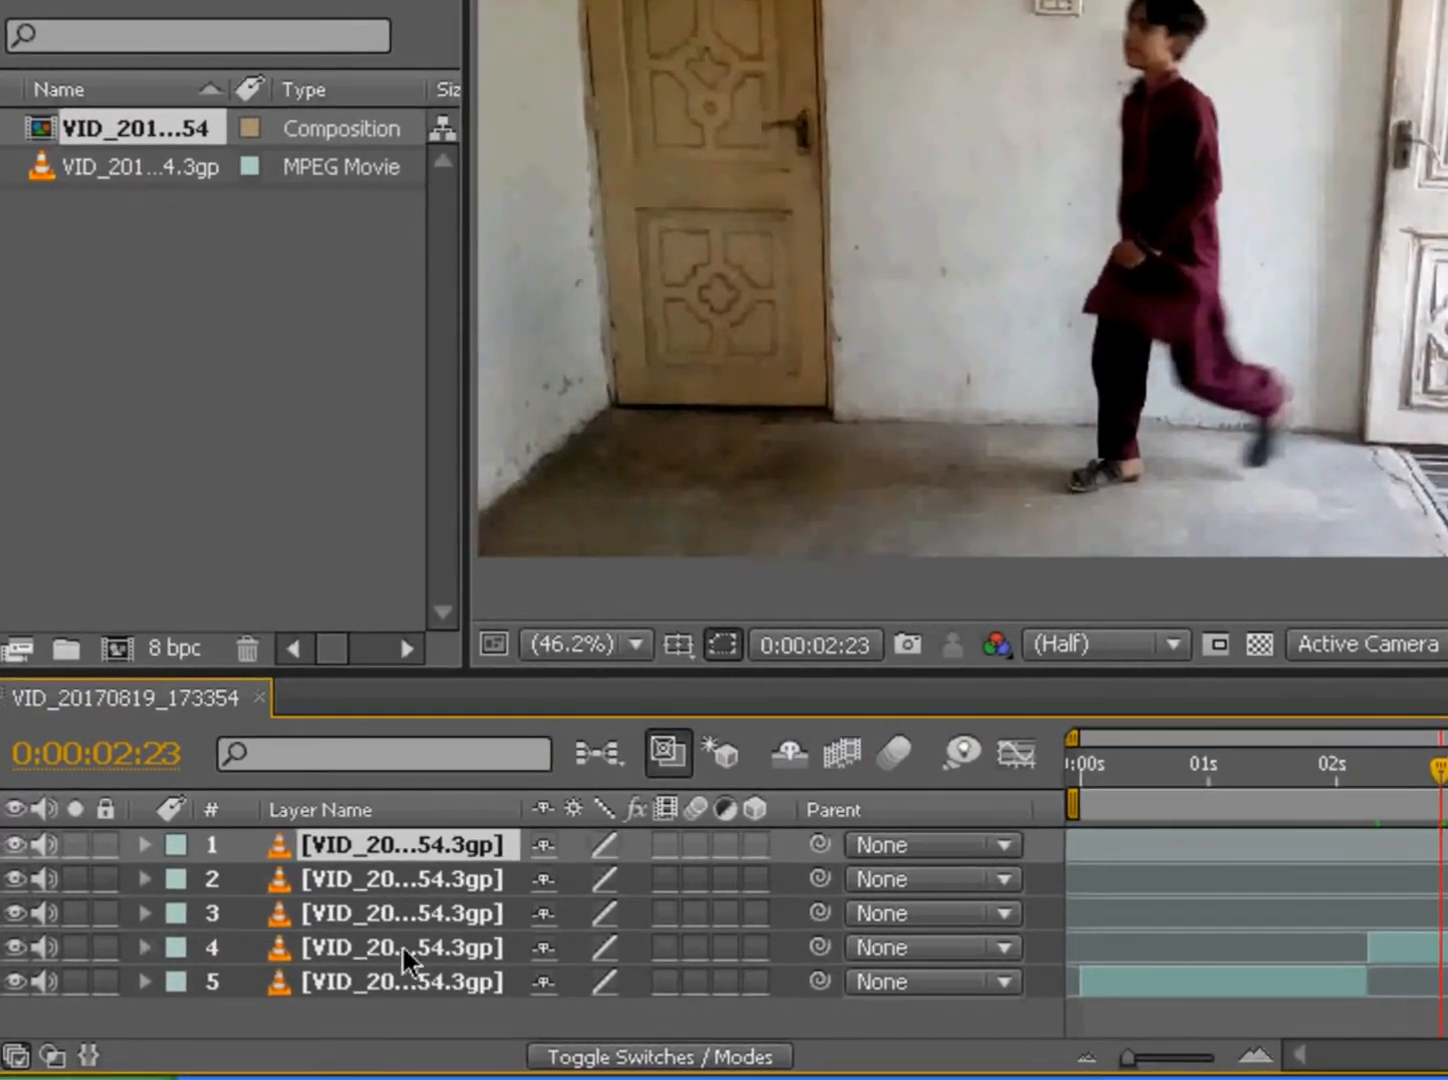
left_click(400, 943)
right_click(406, 946)
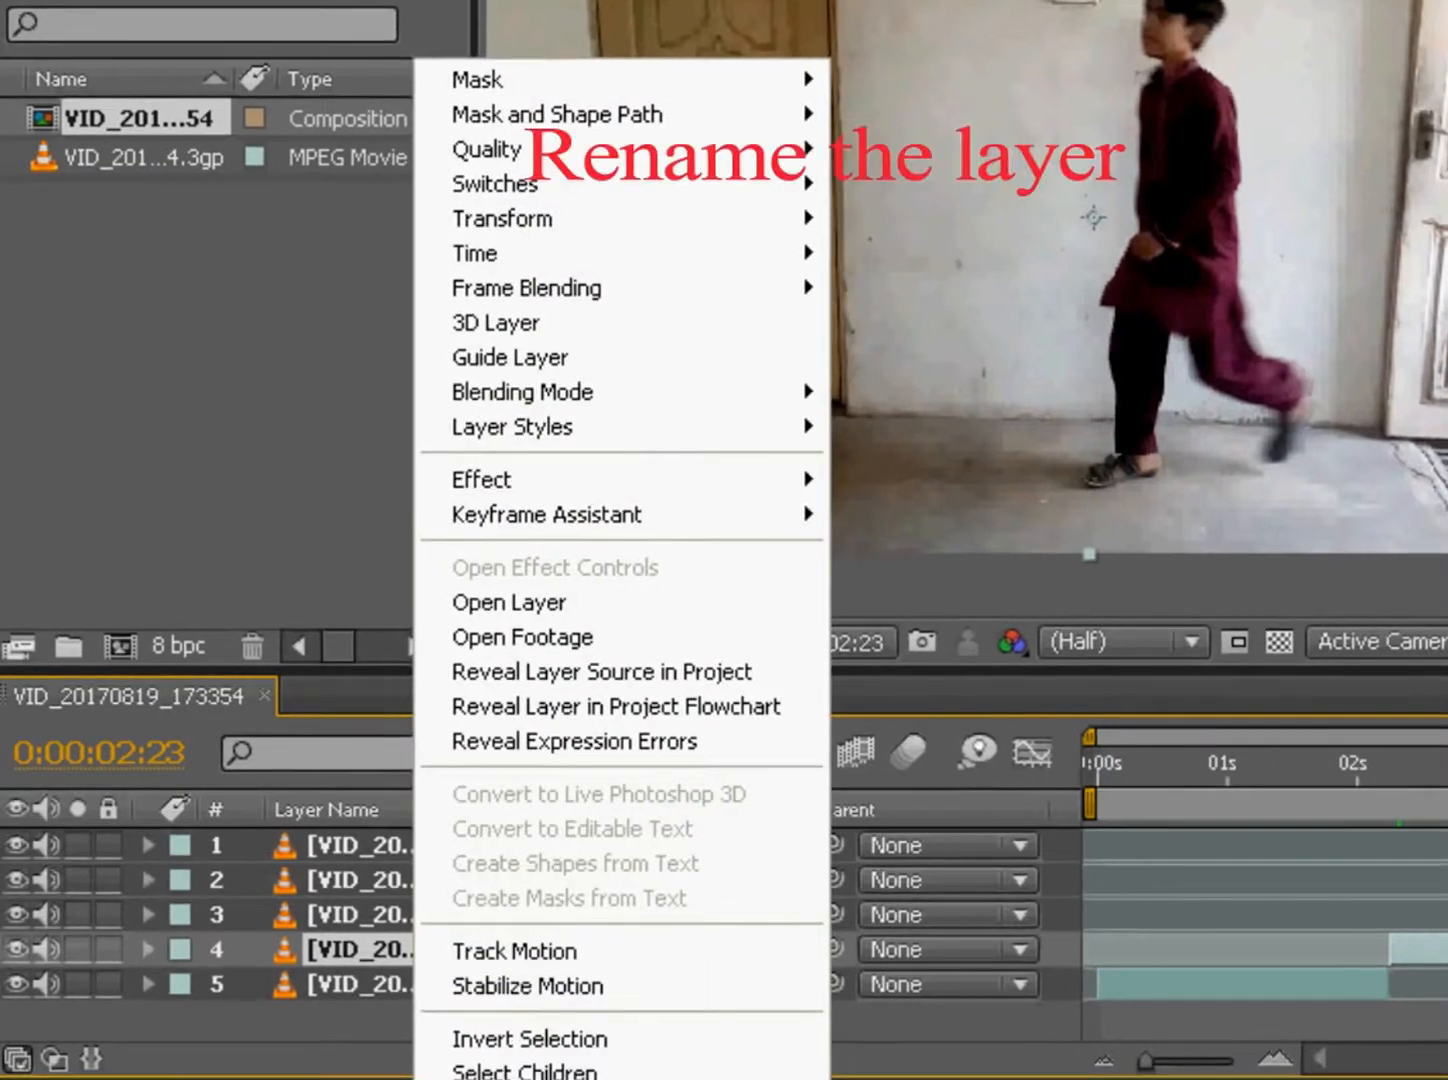
key("Escape")
key("Return")
type("sp")
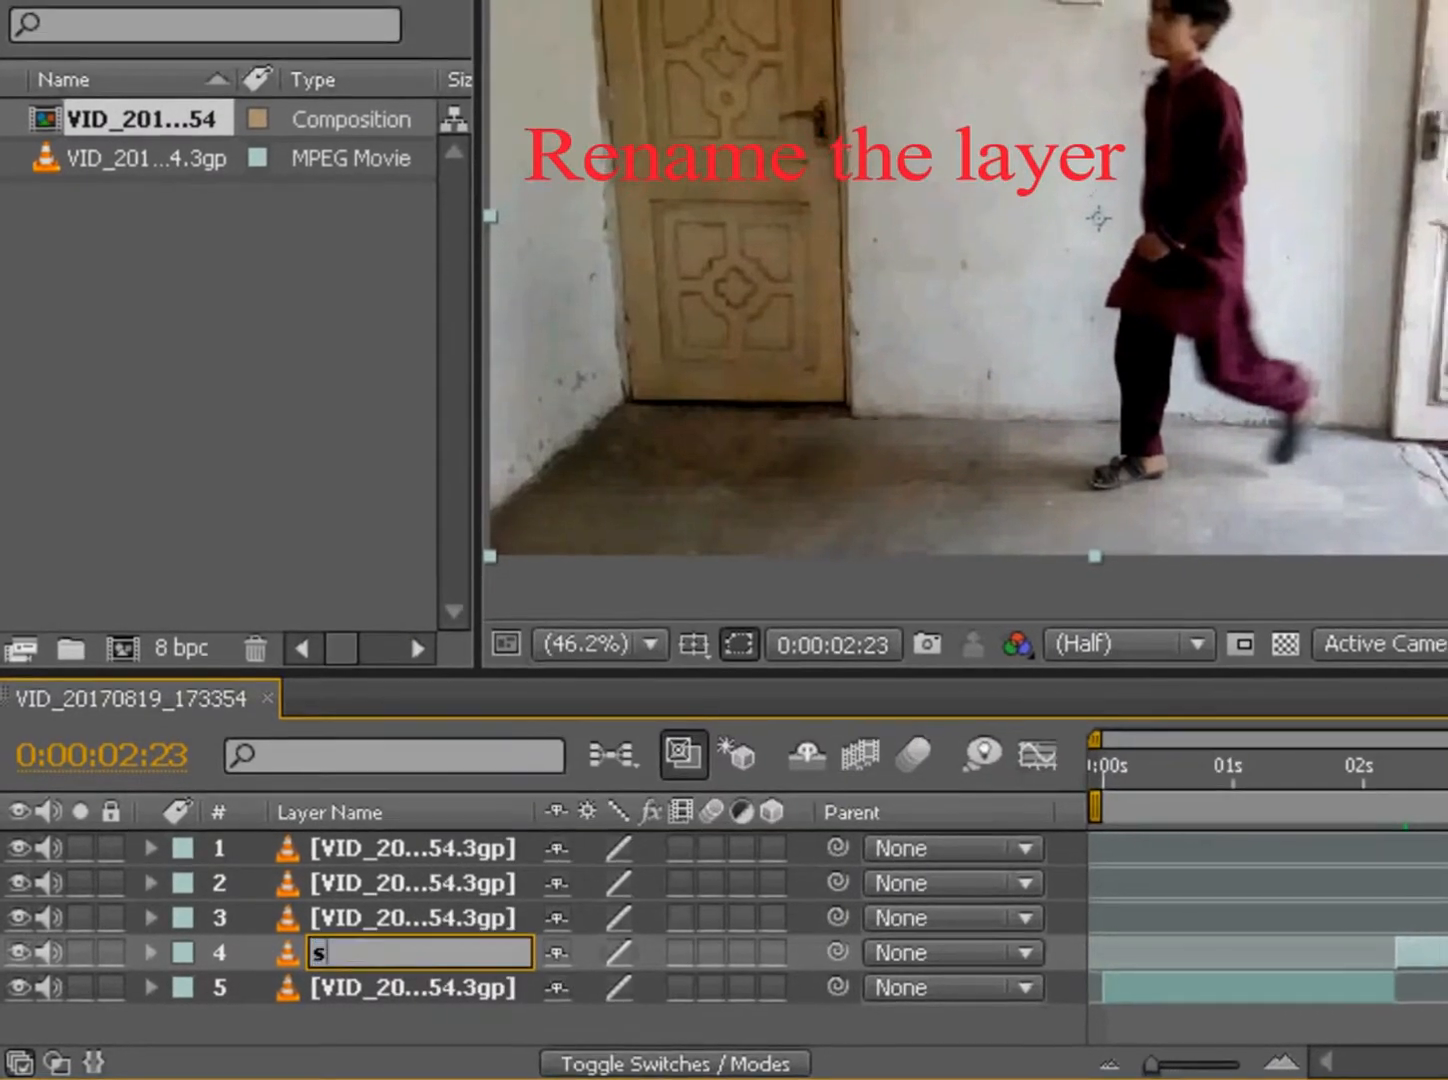
type("eed 1")
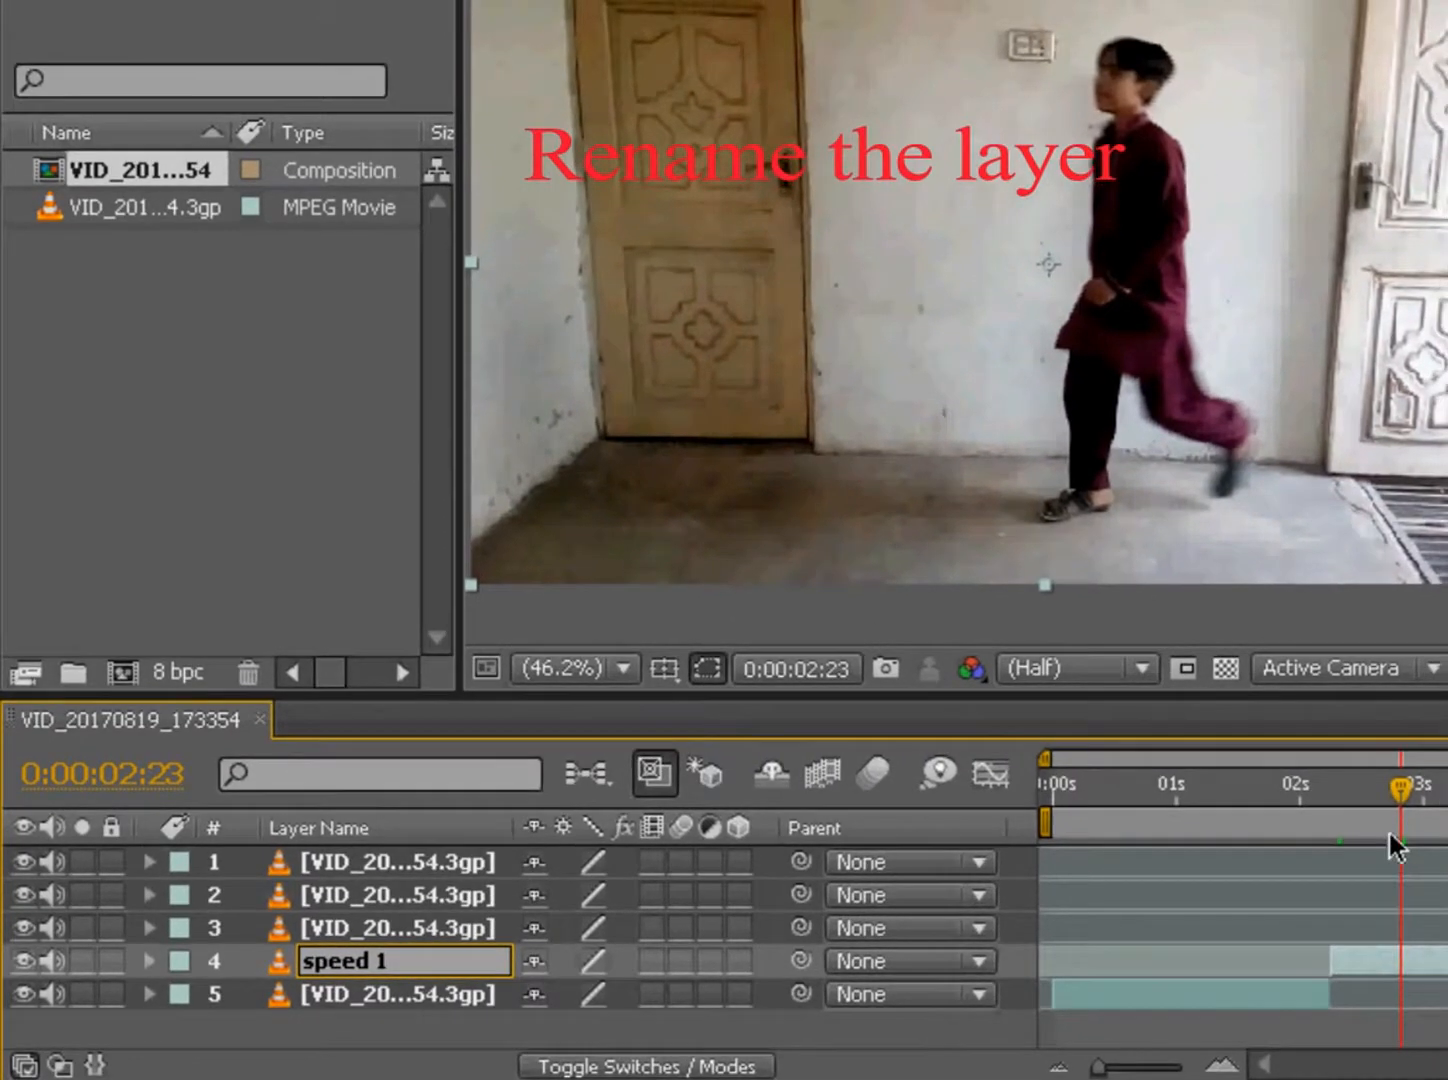
key("Return")
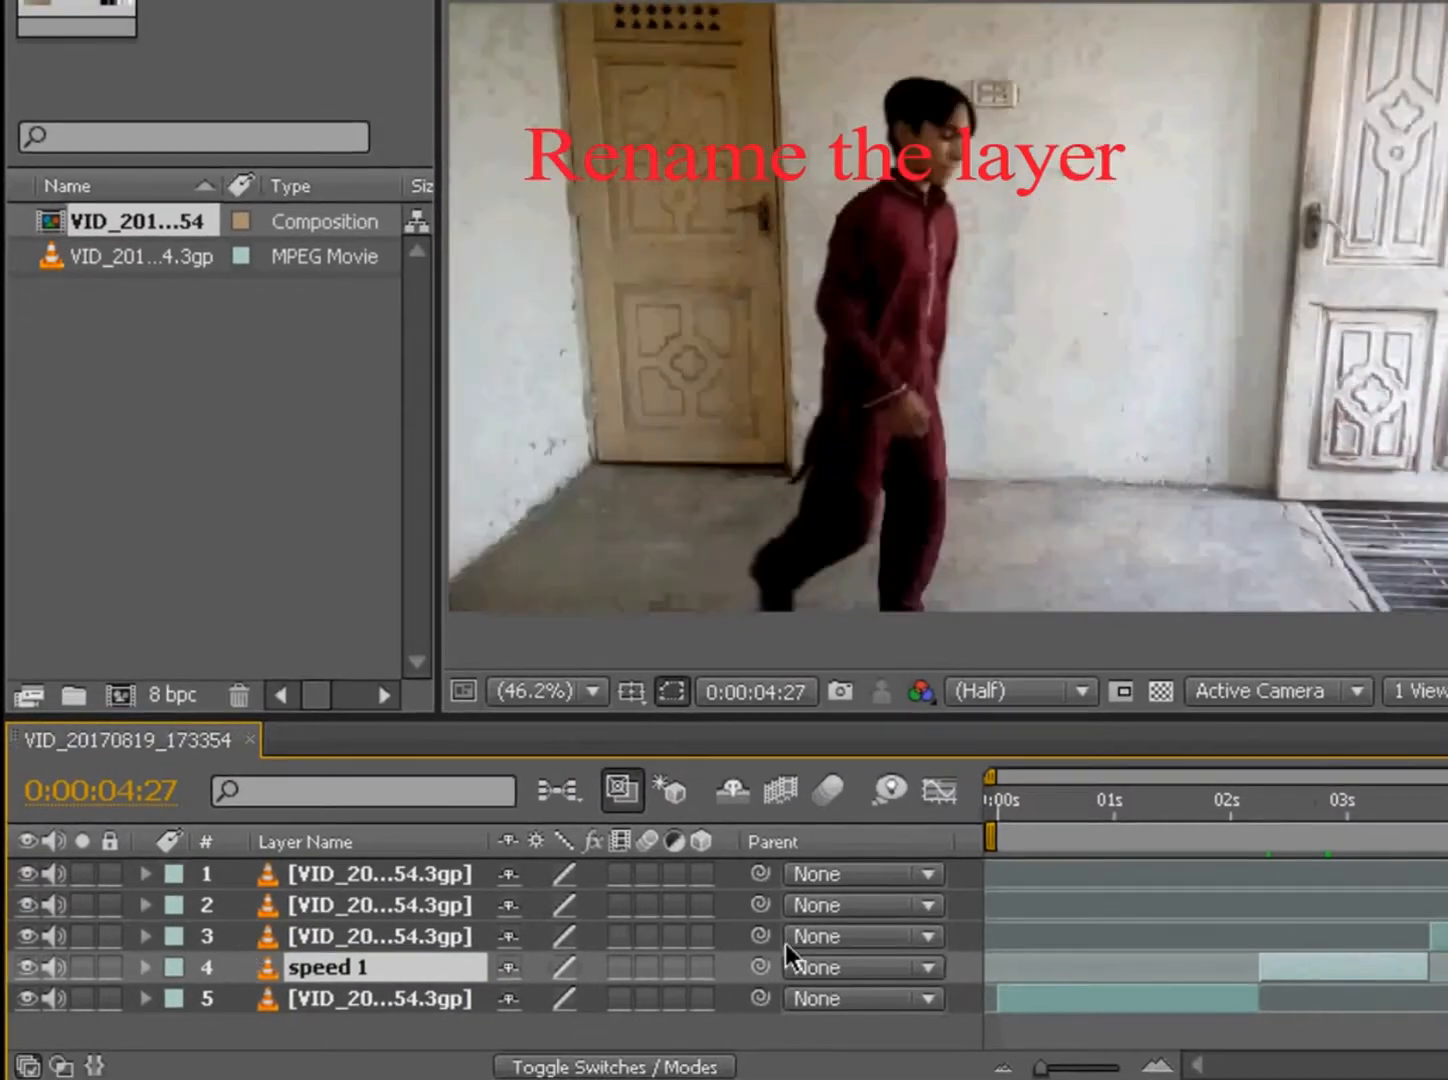
Step: Rename layer 2, the second running segment starting at 0:00:04:12, as "speed 2"
left_click(362, 910)
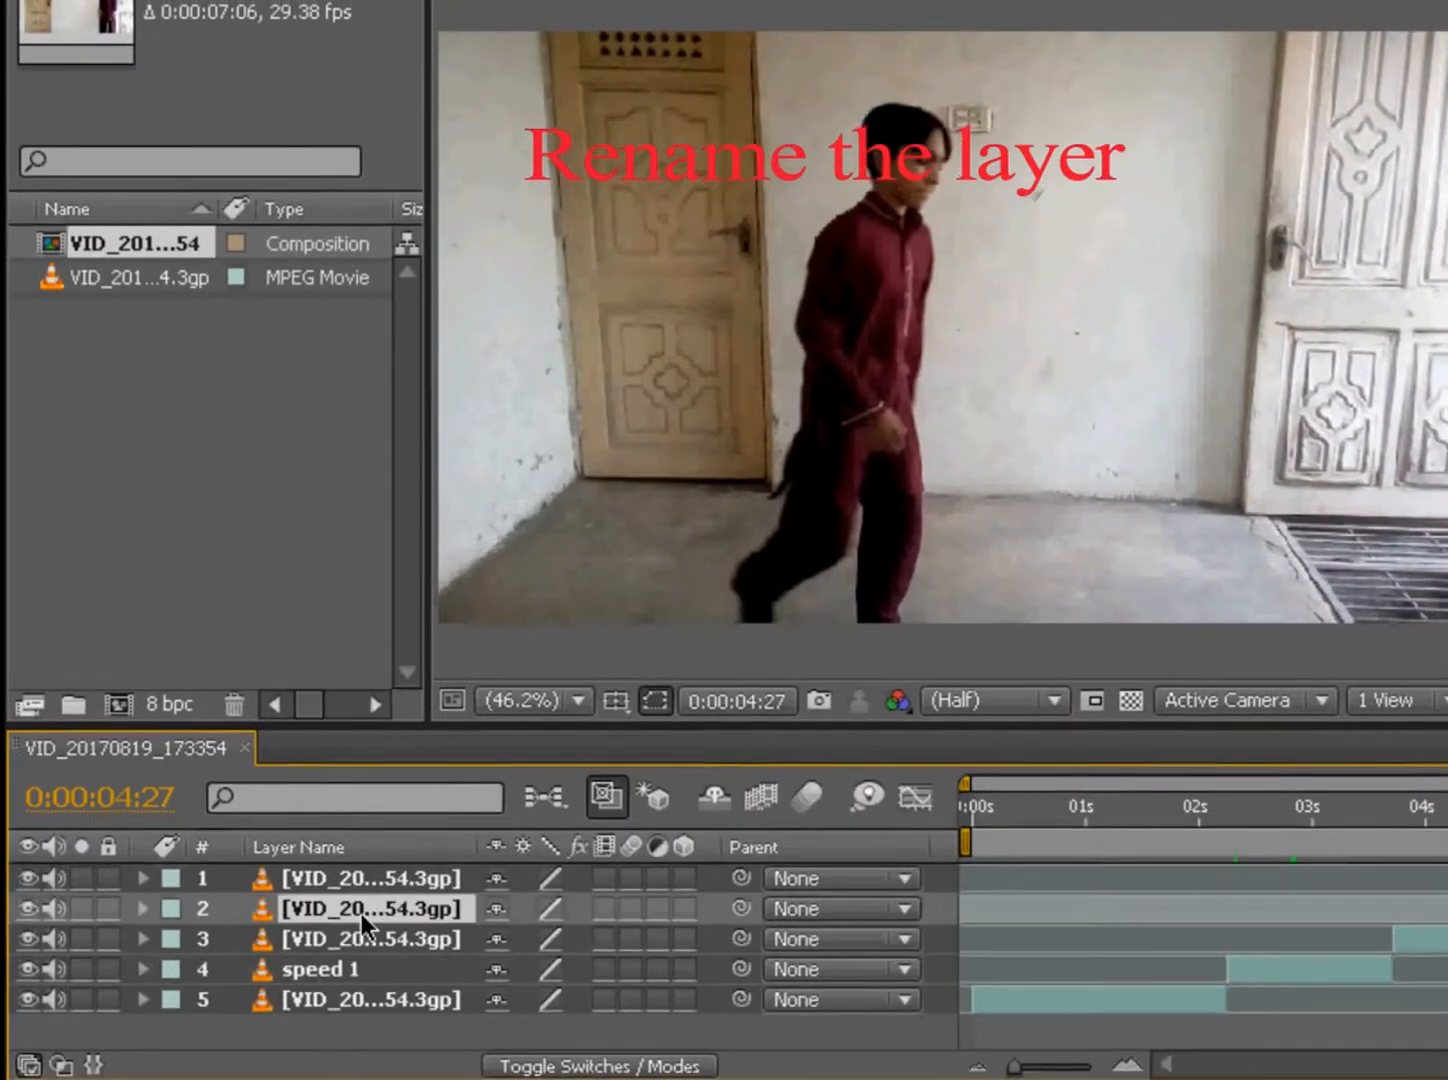
right_click(336, 908)
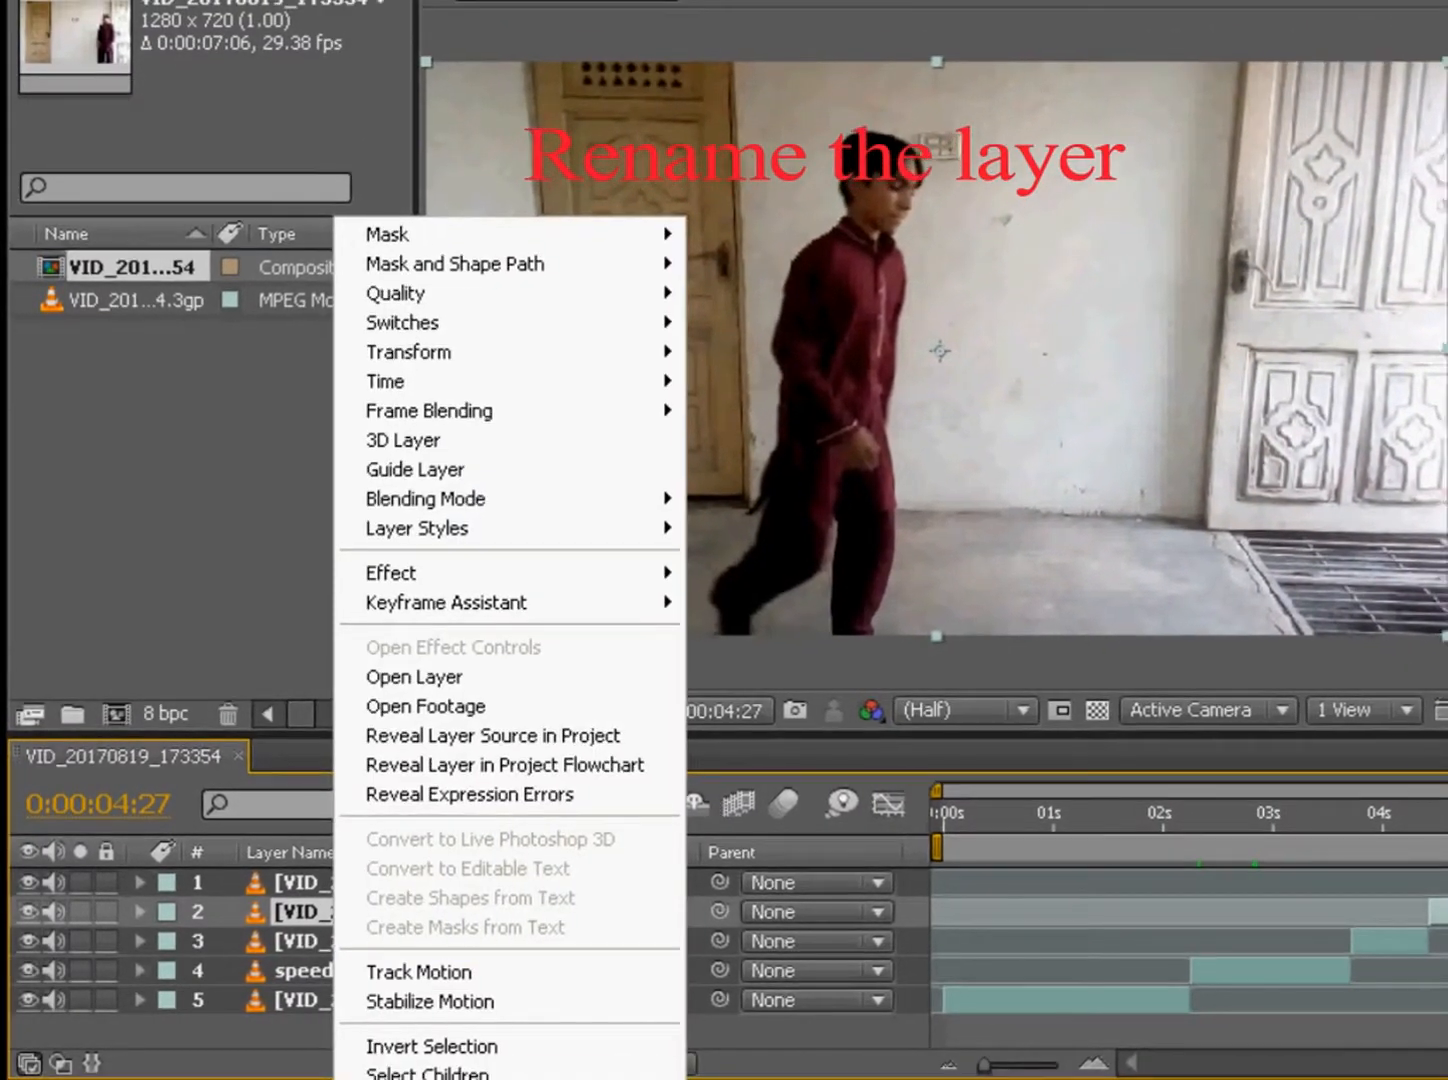
key("Return")
type("sp")
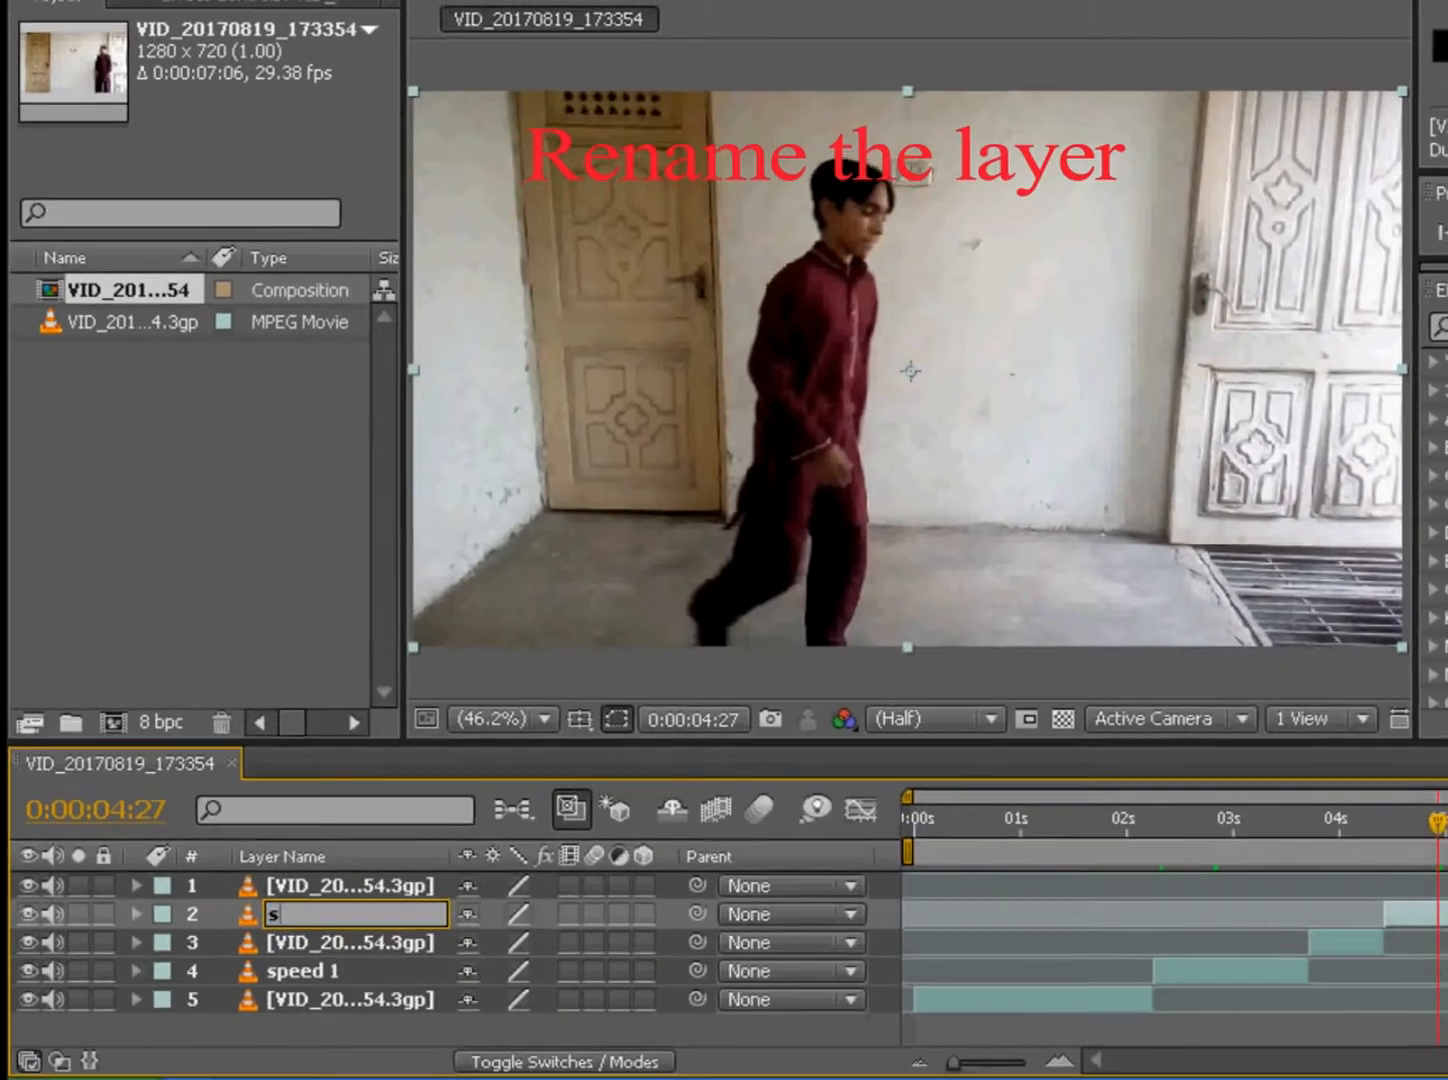
type("eed 2")
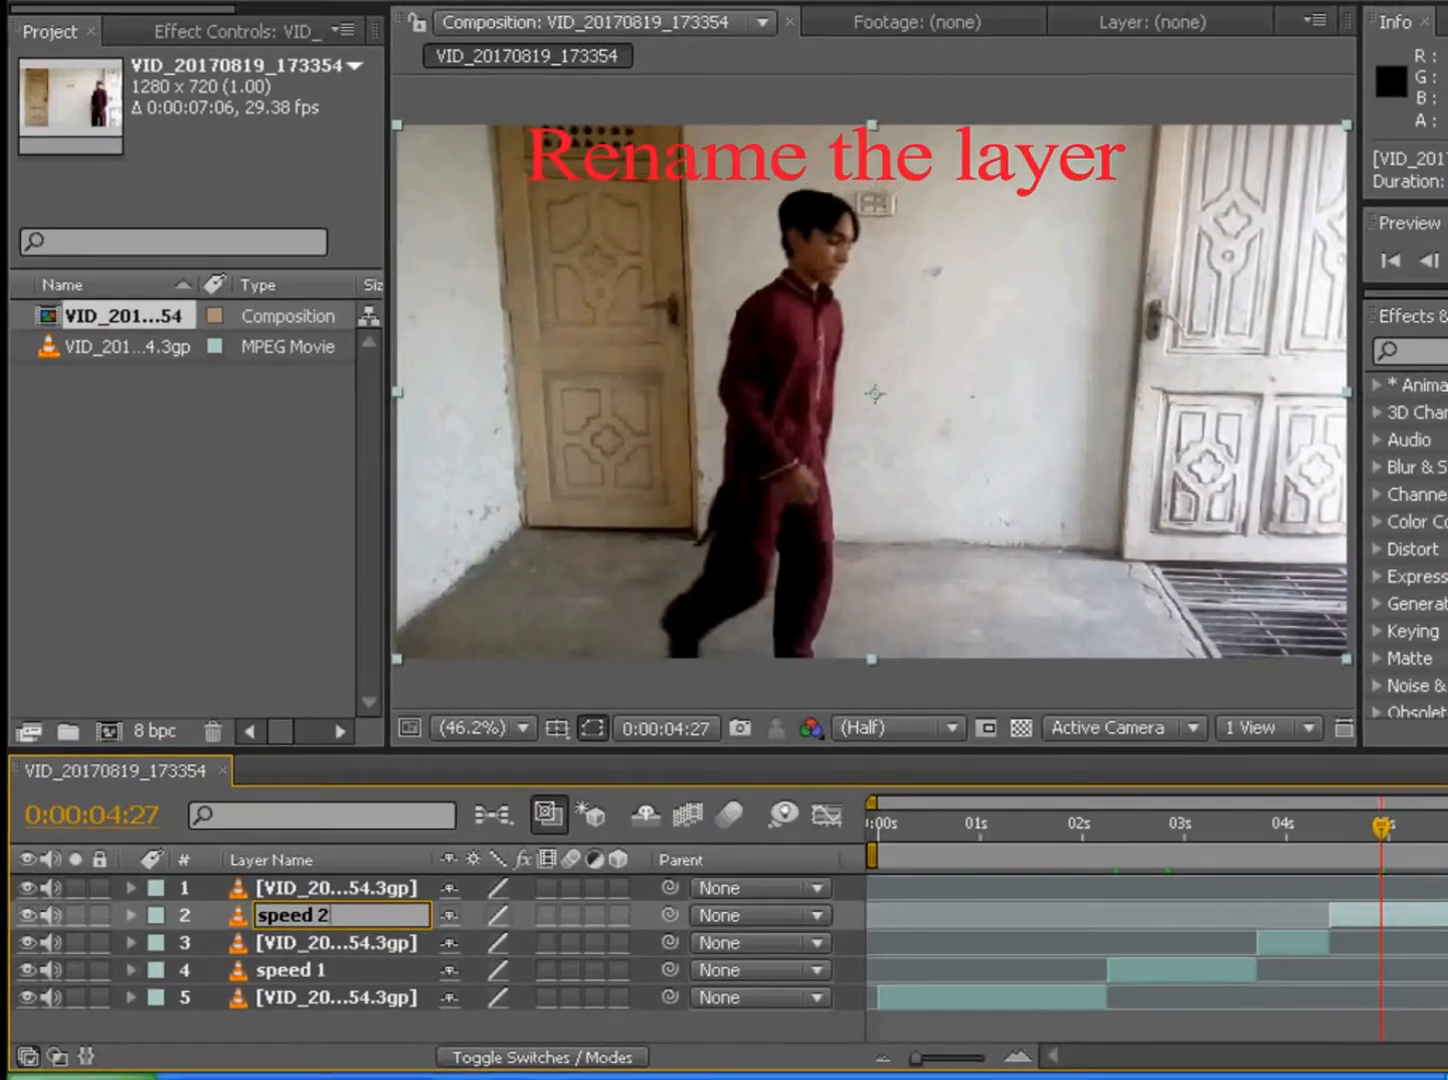
key("Return")
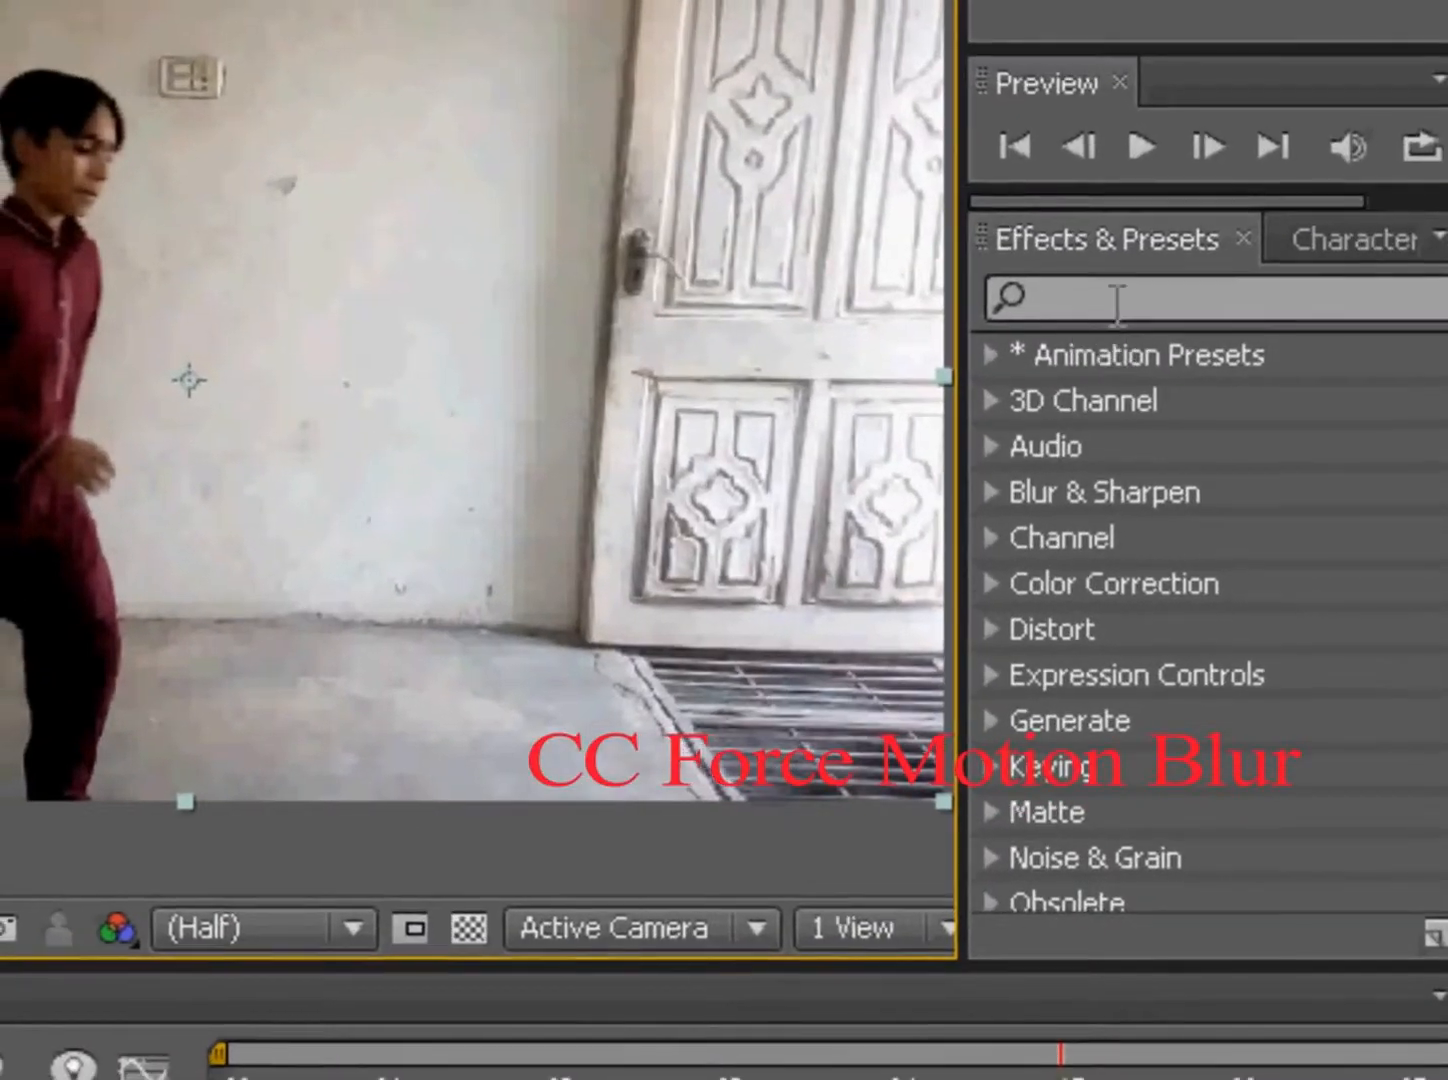
Step: Find the CC Force Motion Blur effect by searching for "cc fo" and apply it to the speed 1 layer
left_click(1121, 300)
type("cc")
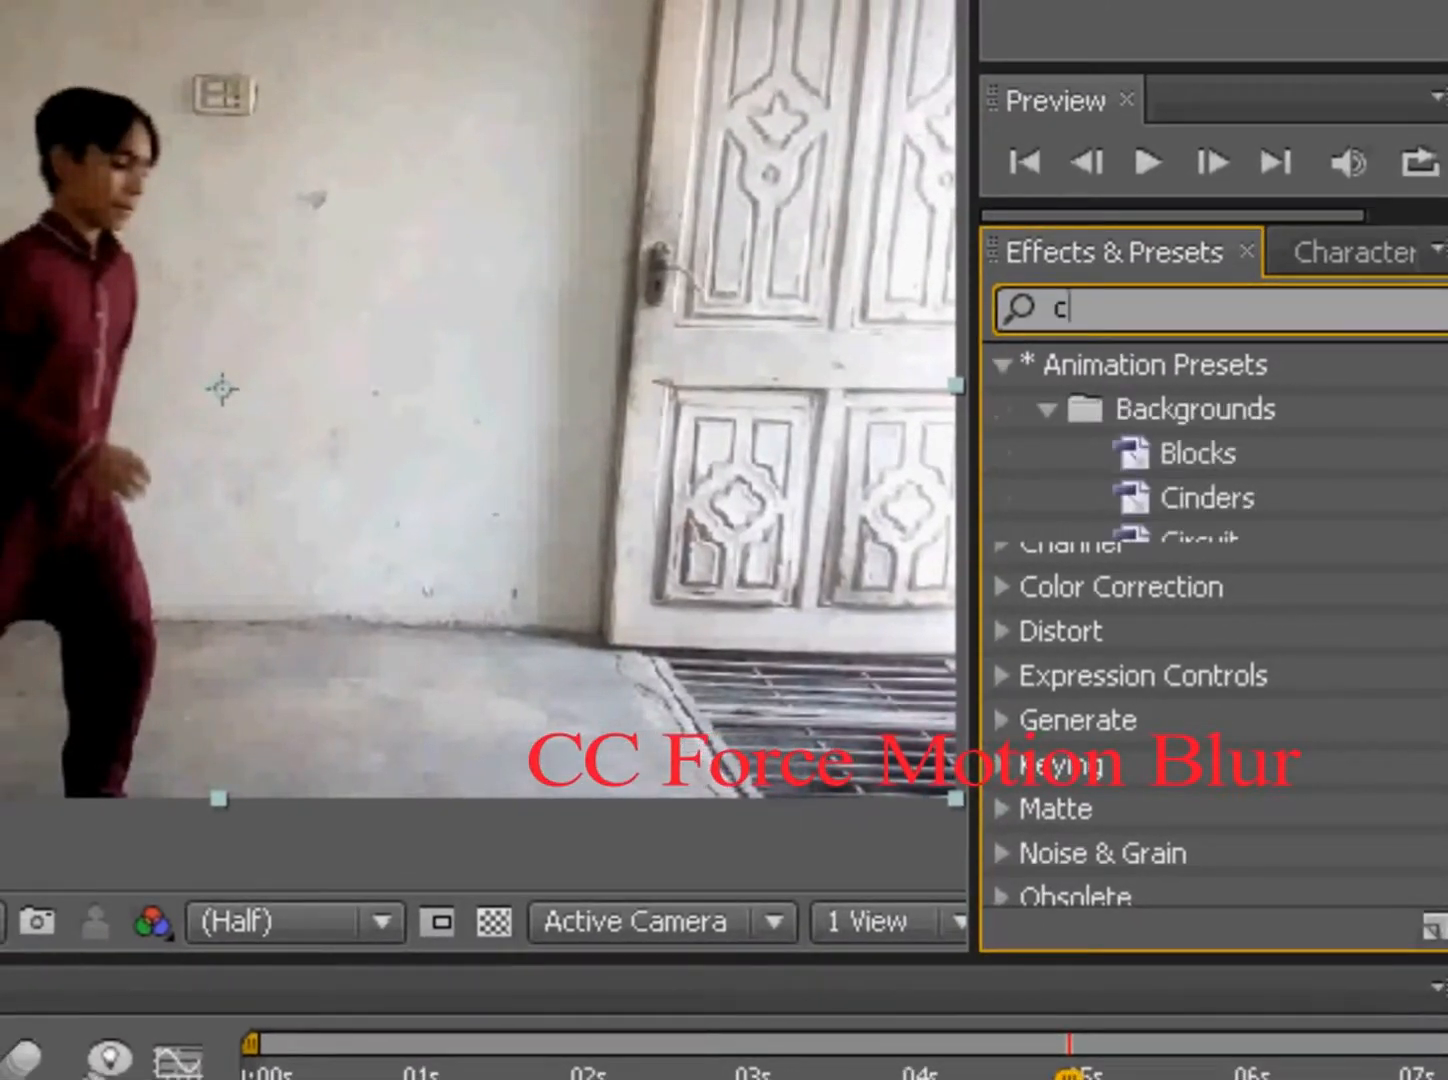
type(" fo")
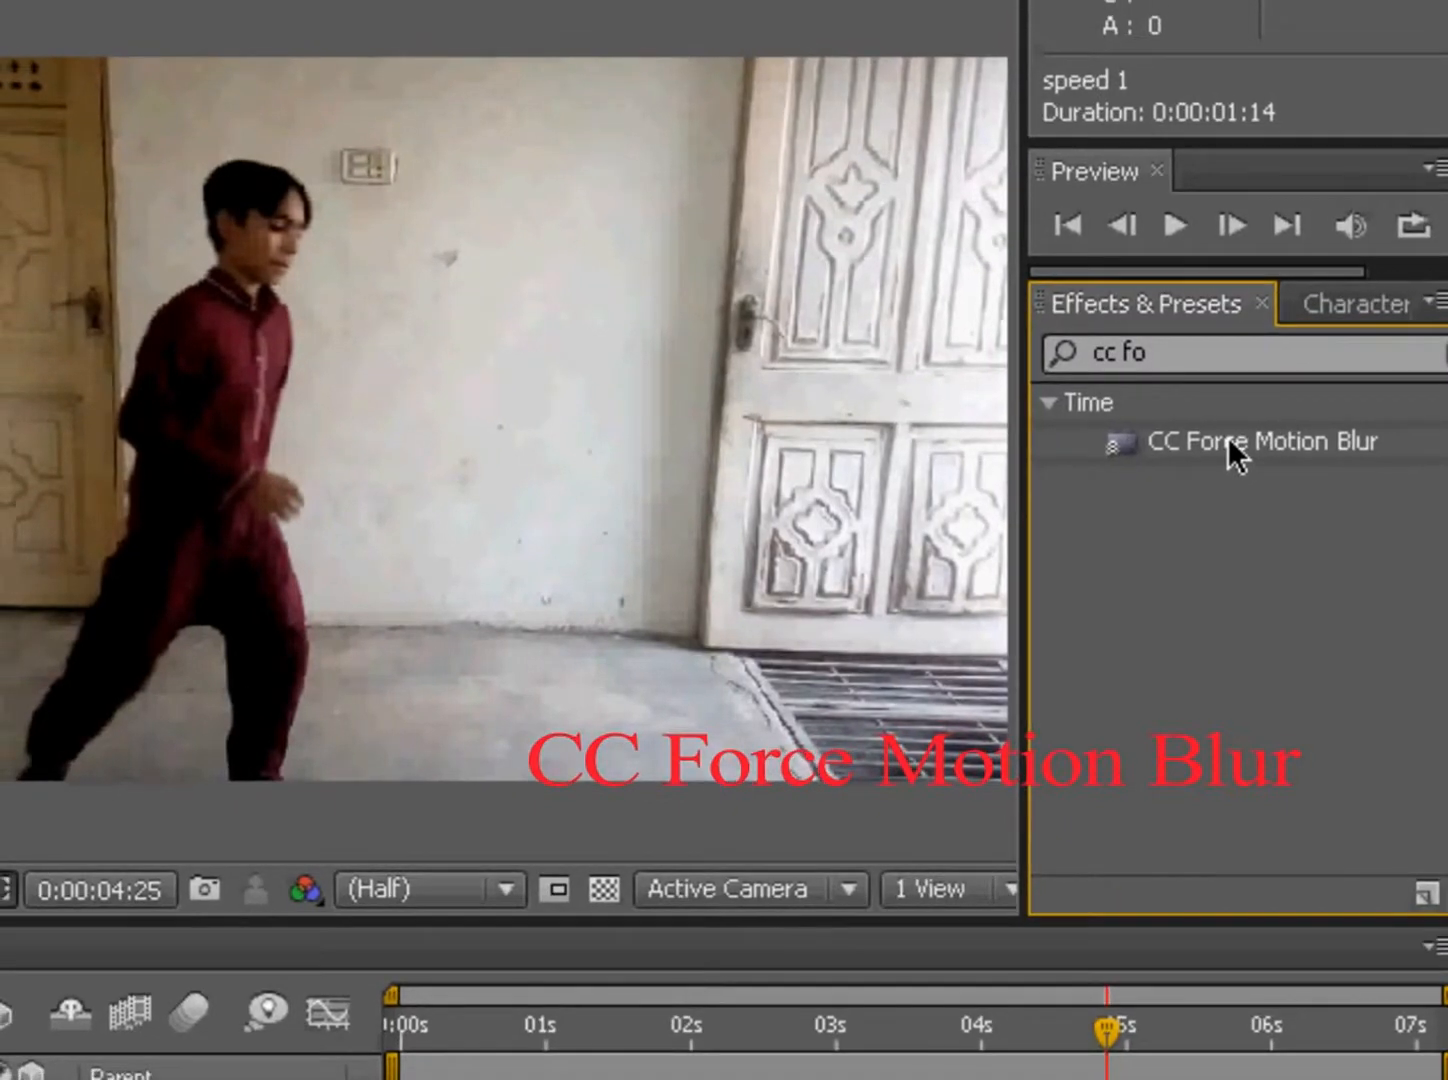
left_click(1225, 437)
left_click_drag(1229, 442, 100, 1078)
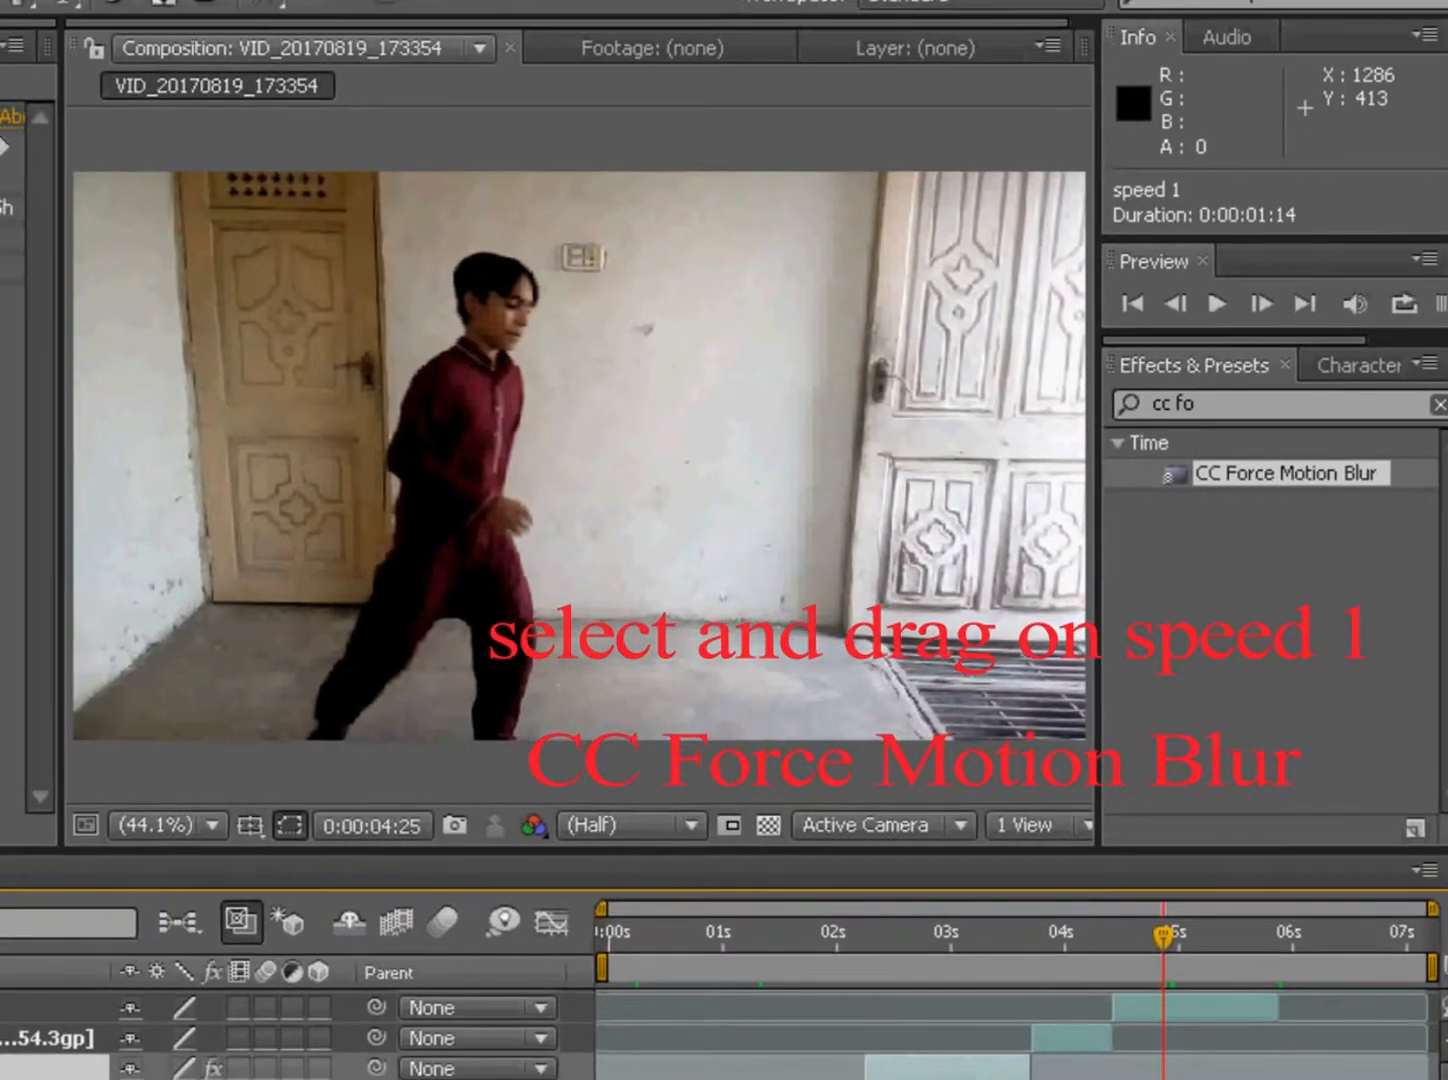
Step: Set the Motion Blur Samples of speed 1's CC Force Motion Blur to 255 and move the current time to 0:00:01:03
scroll(725, 1039, "down", 1)
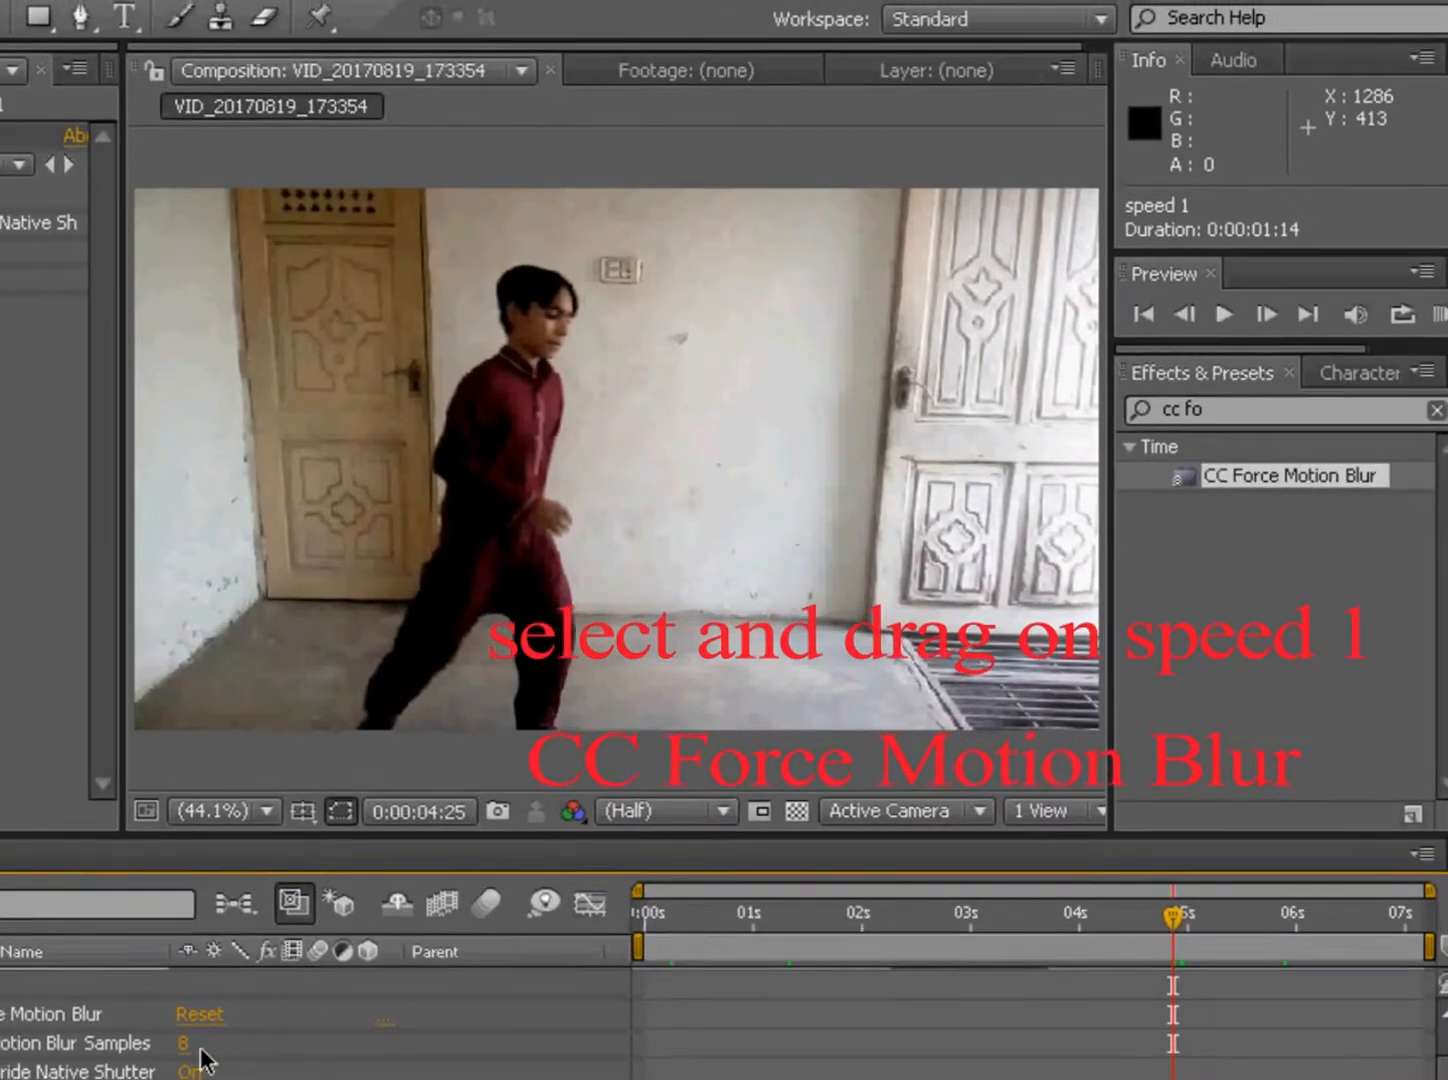
left_click_drag(418, 1036, 900, 1029)
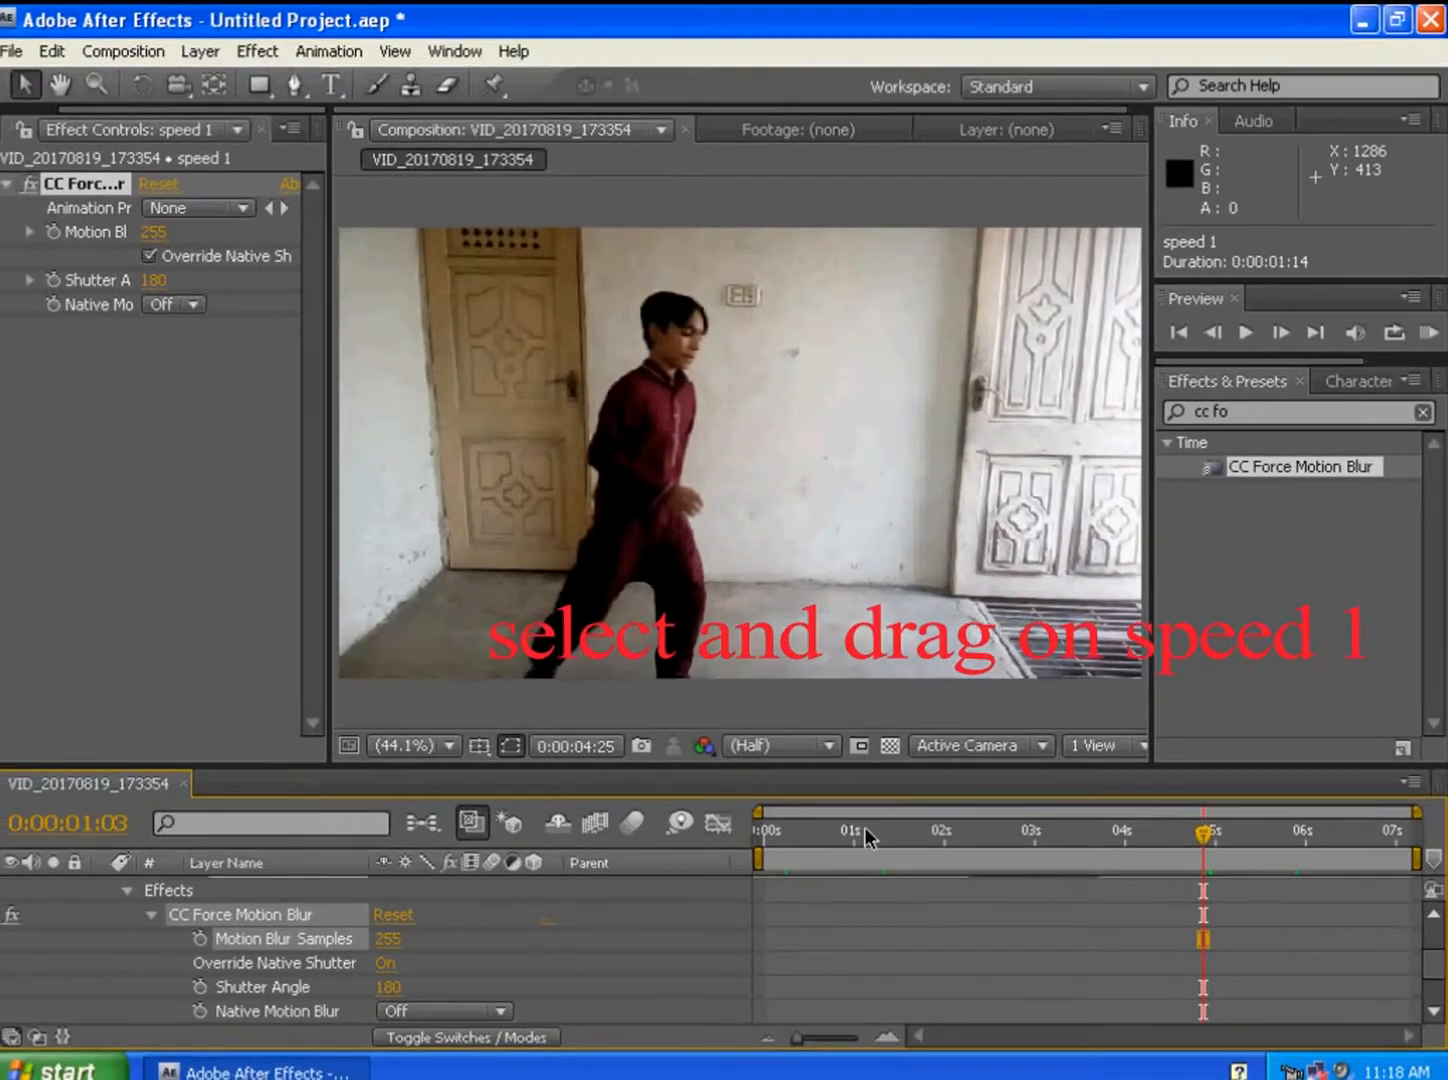
left_click(844, 849)
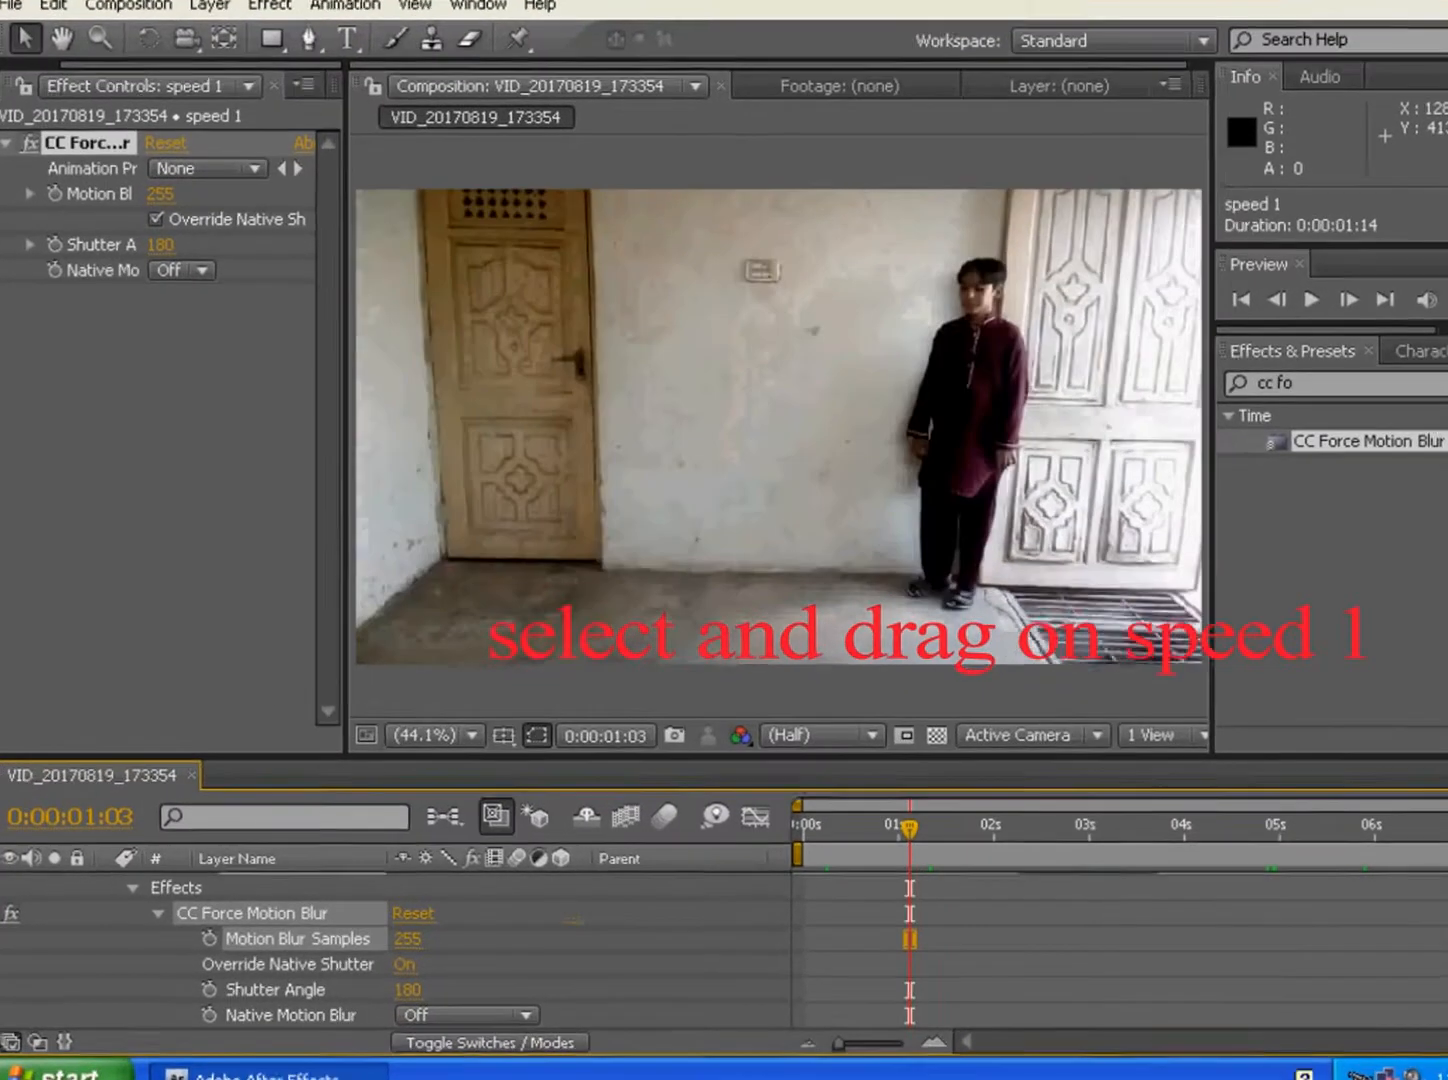
Step: Move the current time to 0:00:02:20 and set the Shutter Angle of speed 1's CC Force Motion Blur to 1344
scroll(960, 860, "up", 2)
left_click(1153, 855)
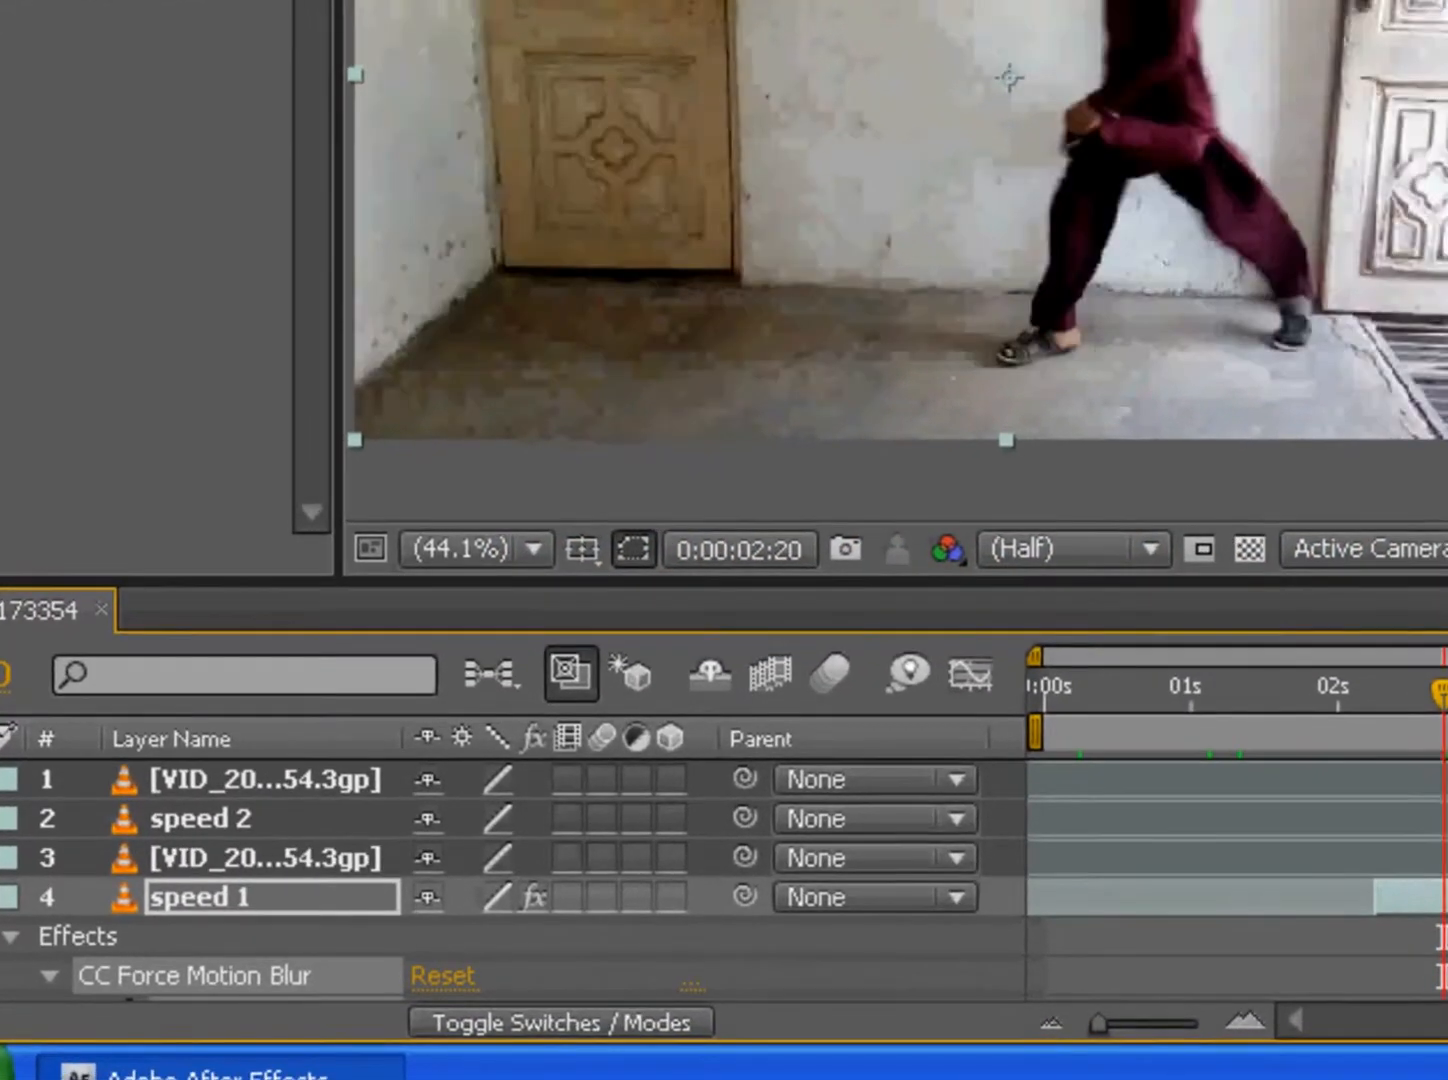
scroll(508, 883, "down", 3)
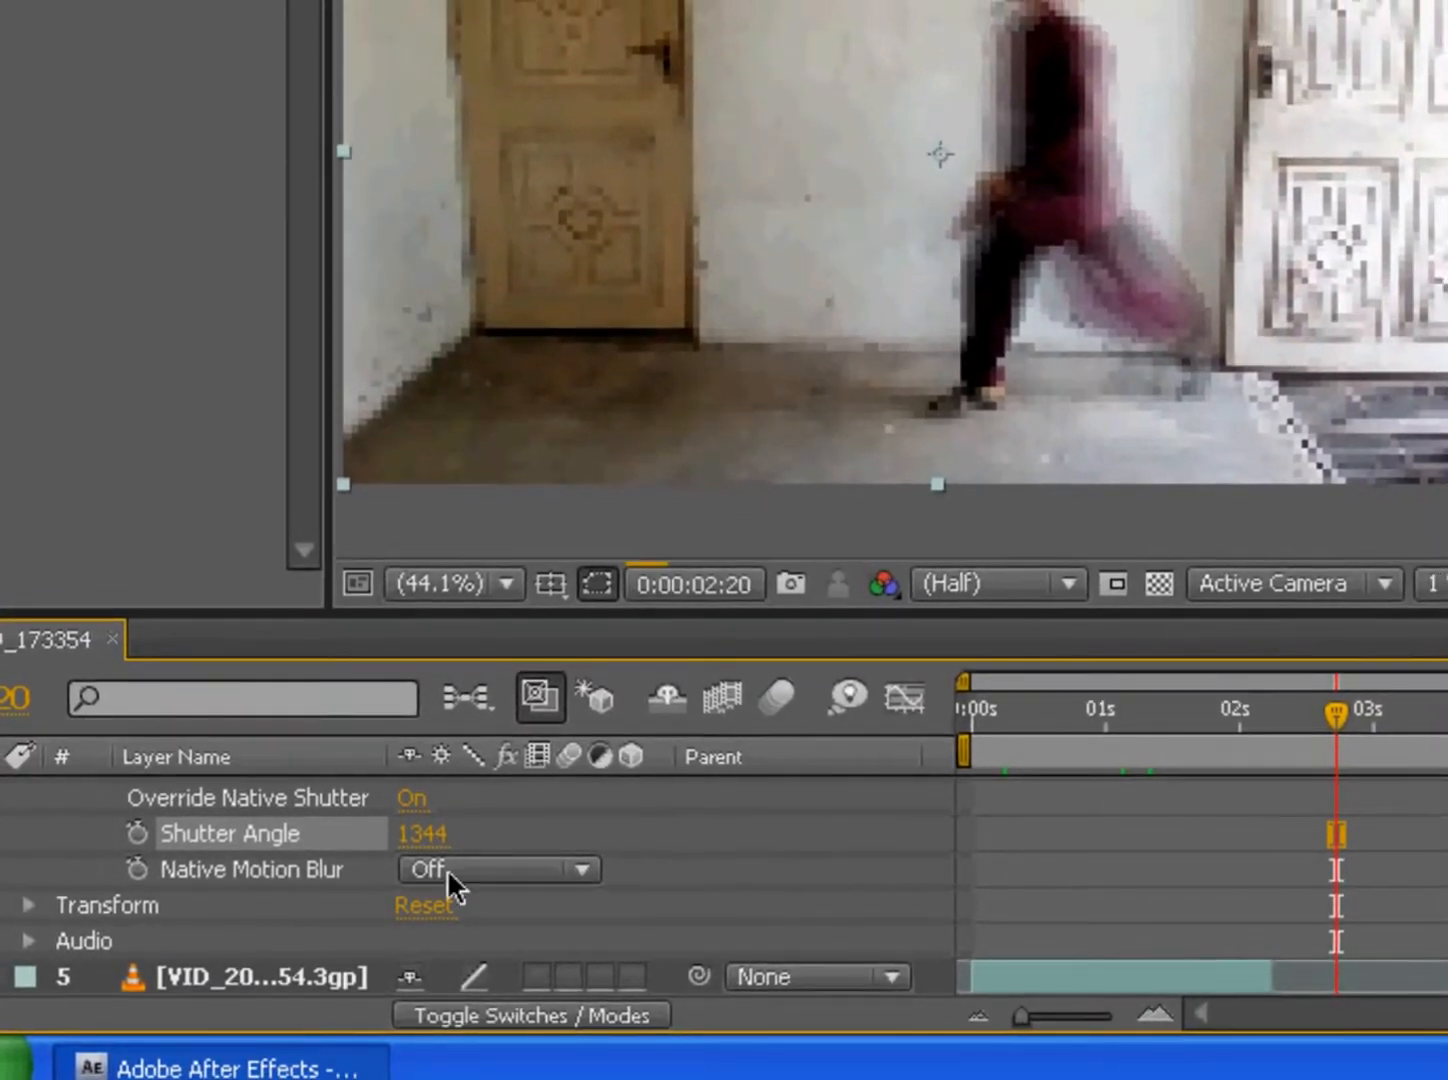
Step: Copy the CC Force Motion Blur effect from the speed 1 layer and paste it onto the speed 2 layer
scroll(470, 880, "up", 5)
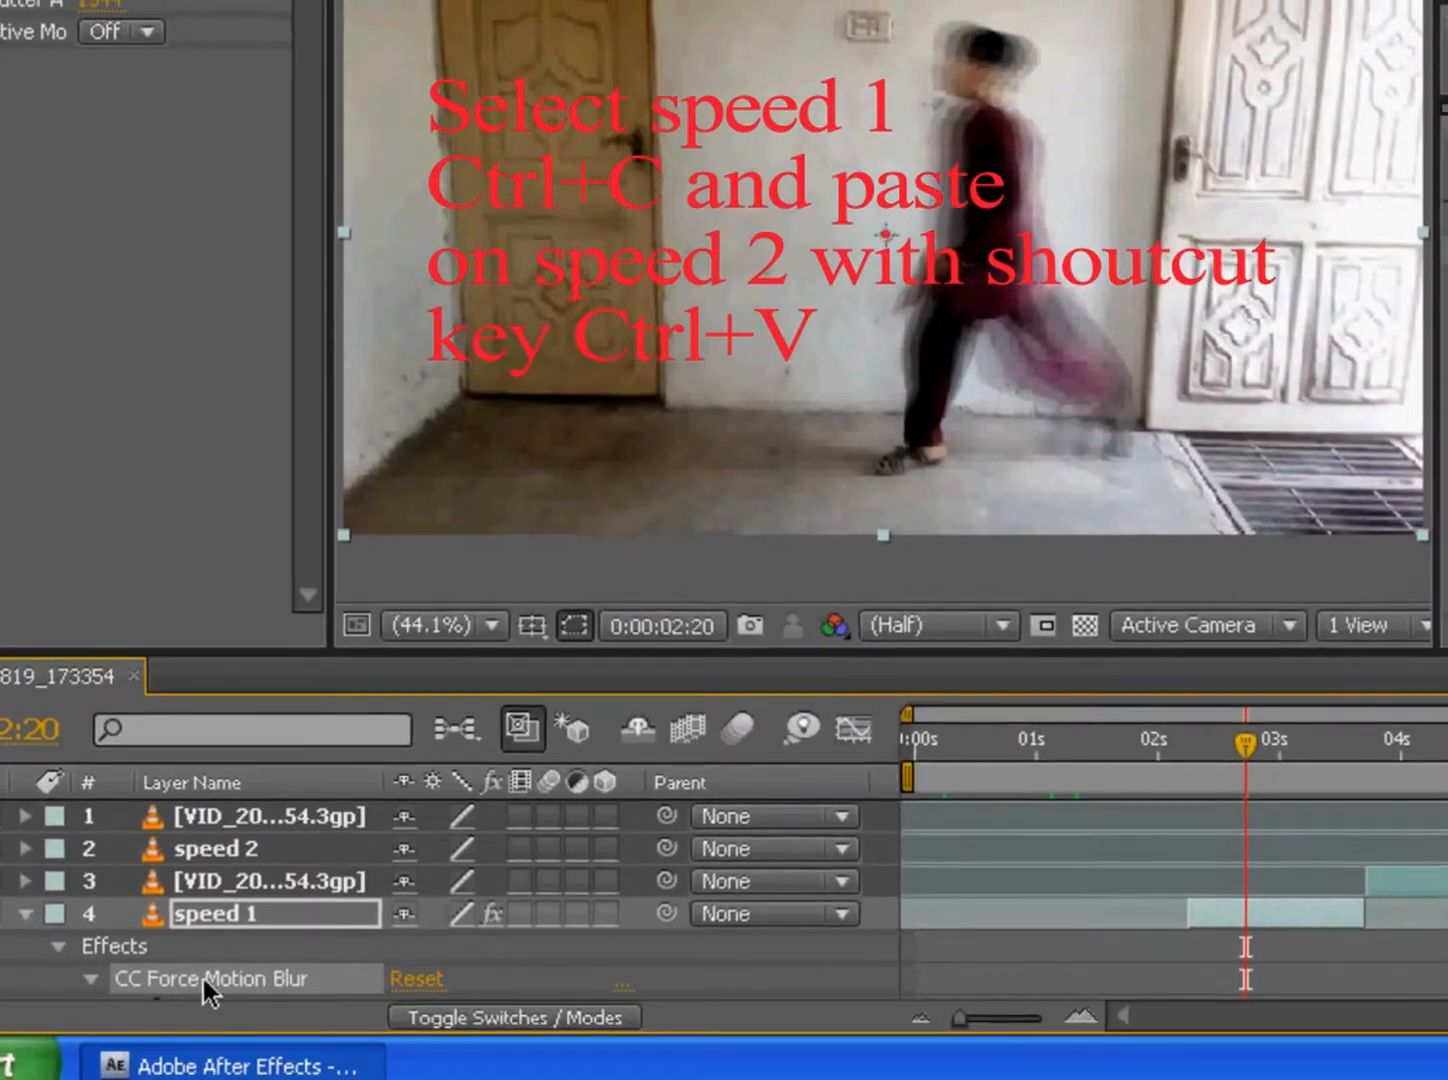
left_click(29, 918)
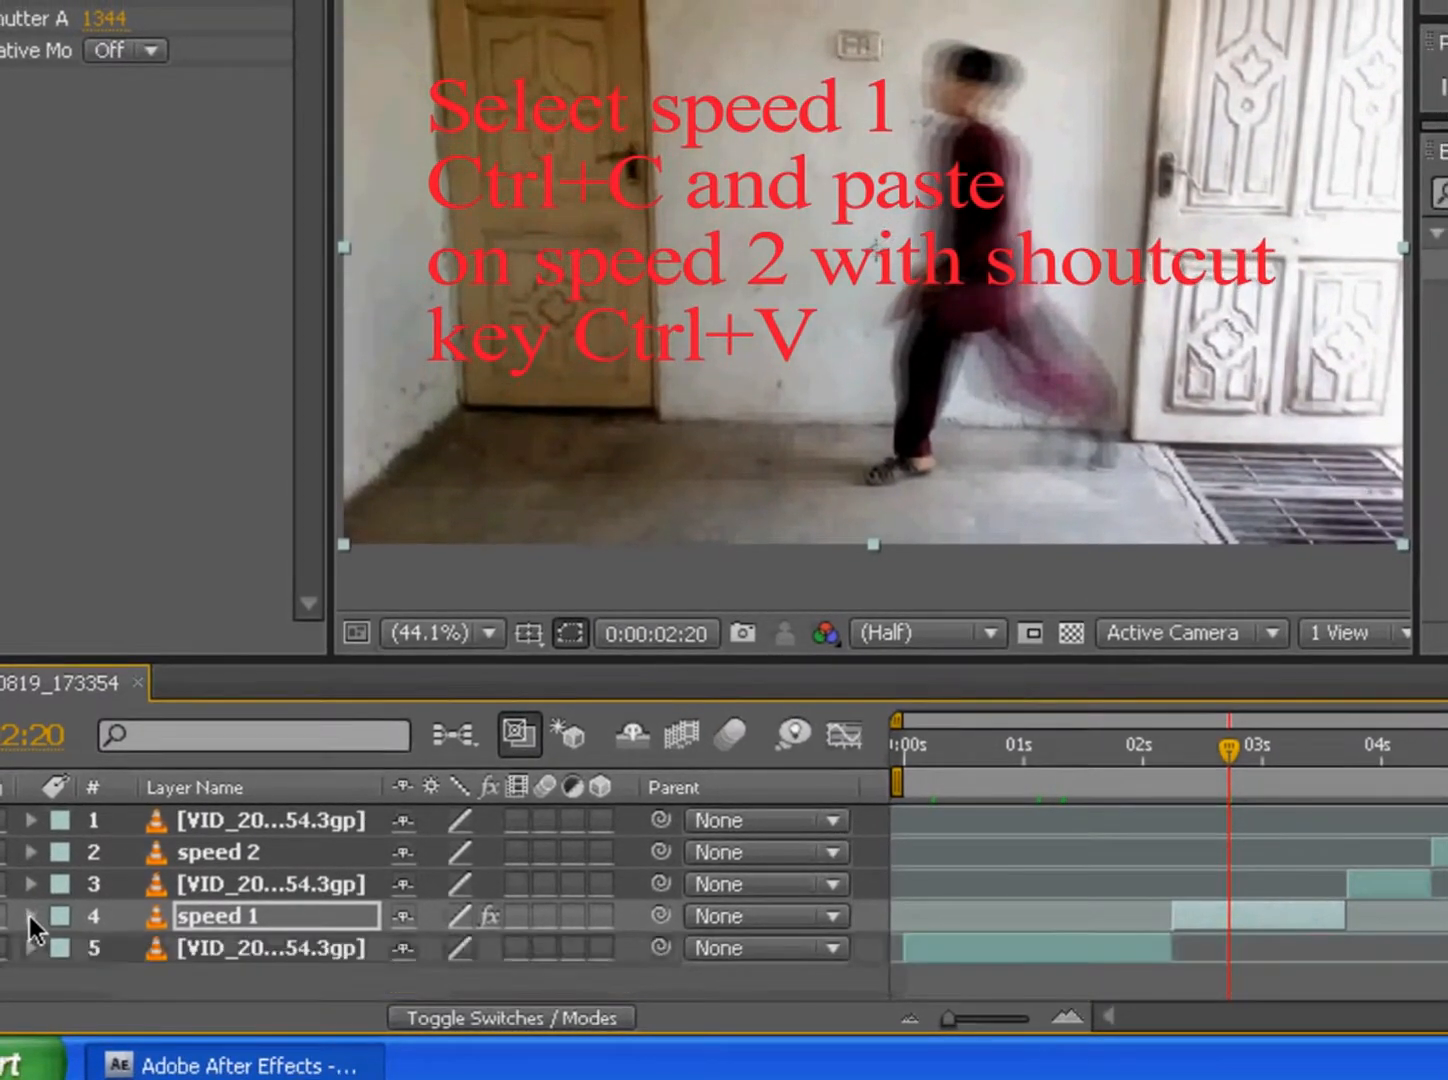
left_click(212, 856)
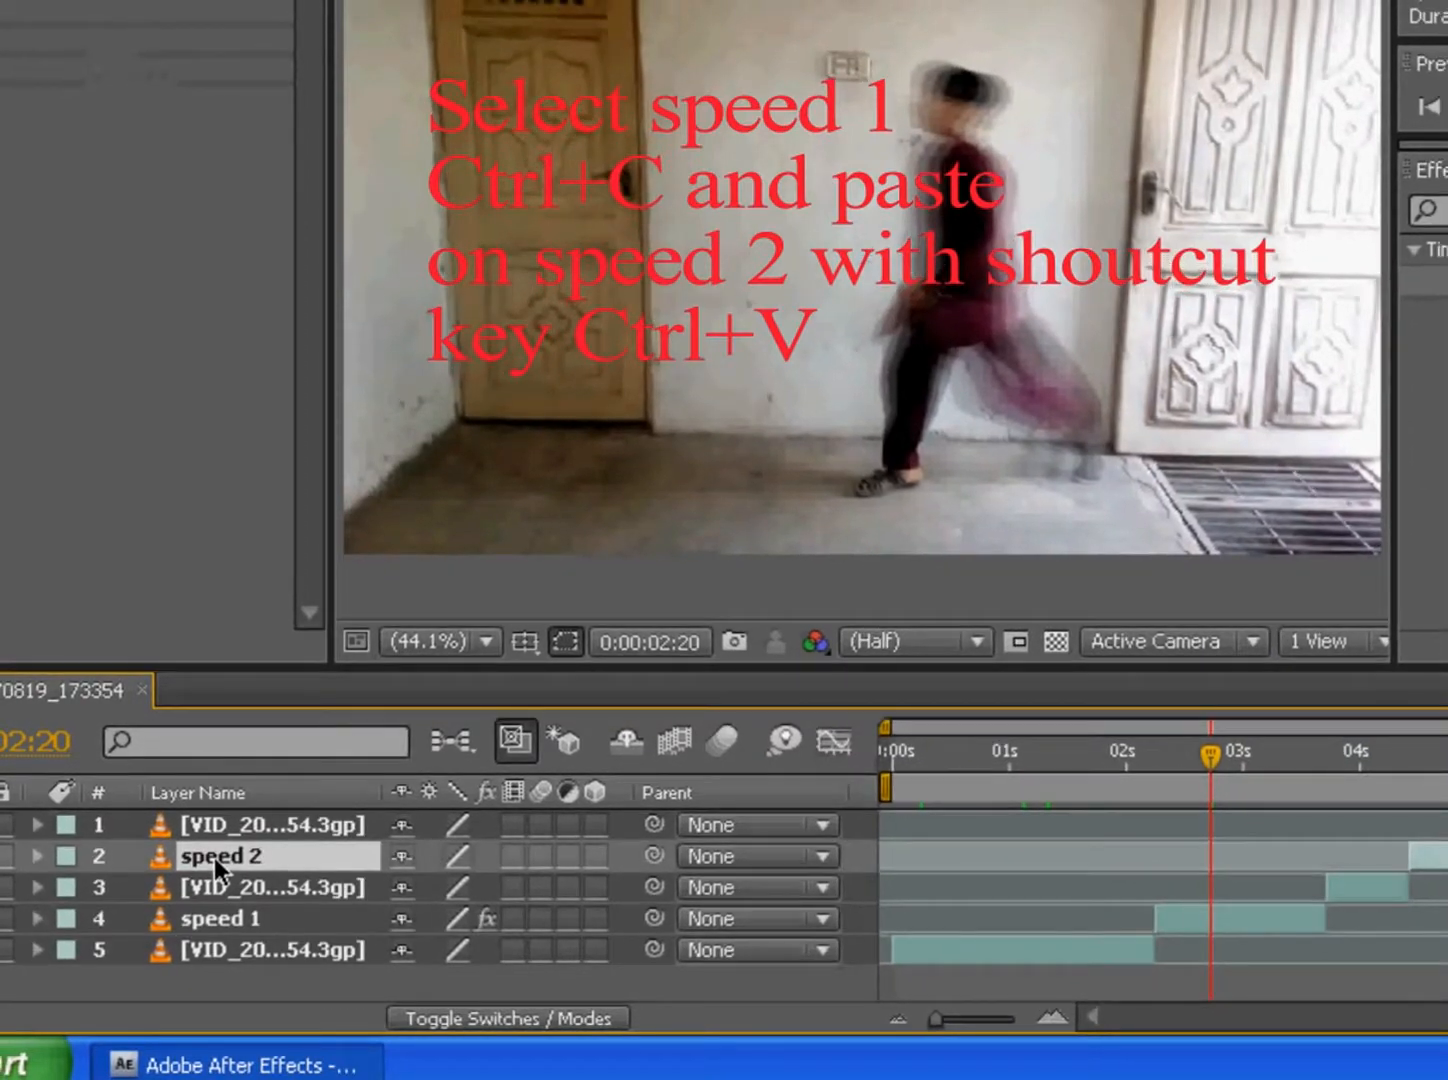
key("ctrl+v")
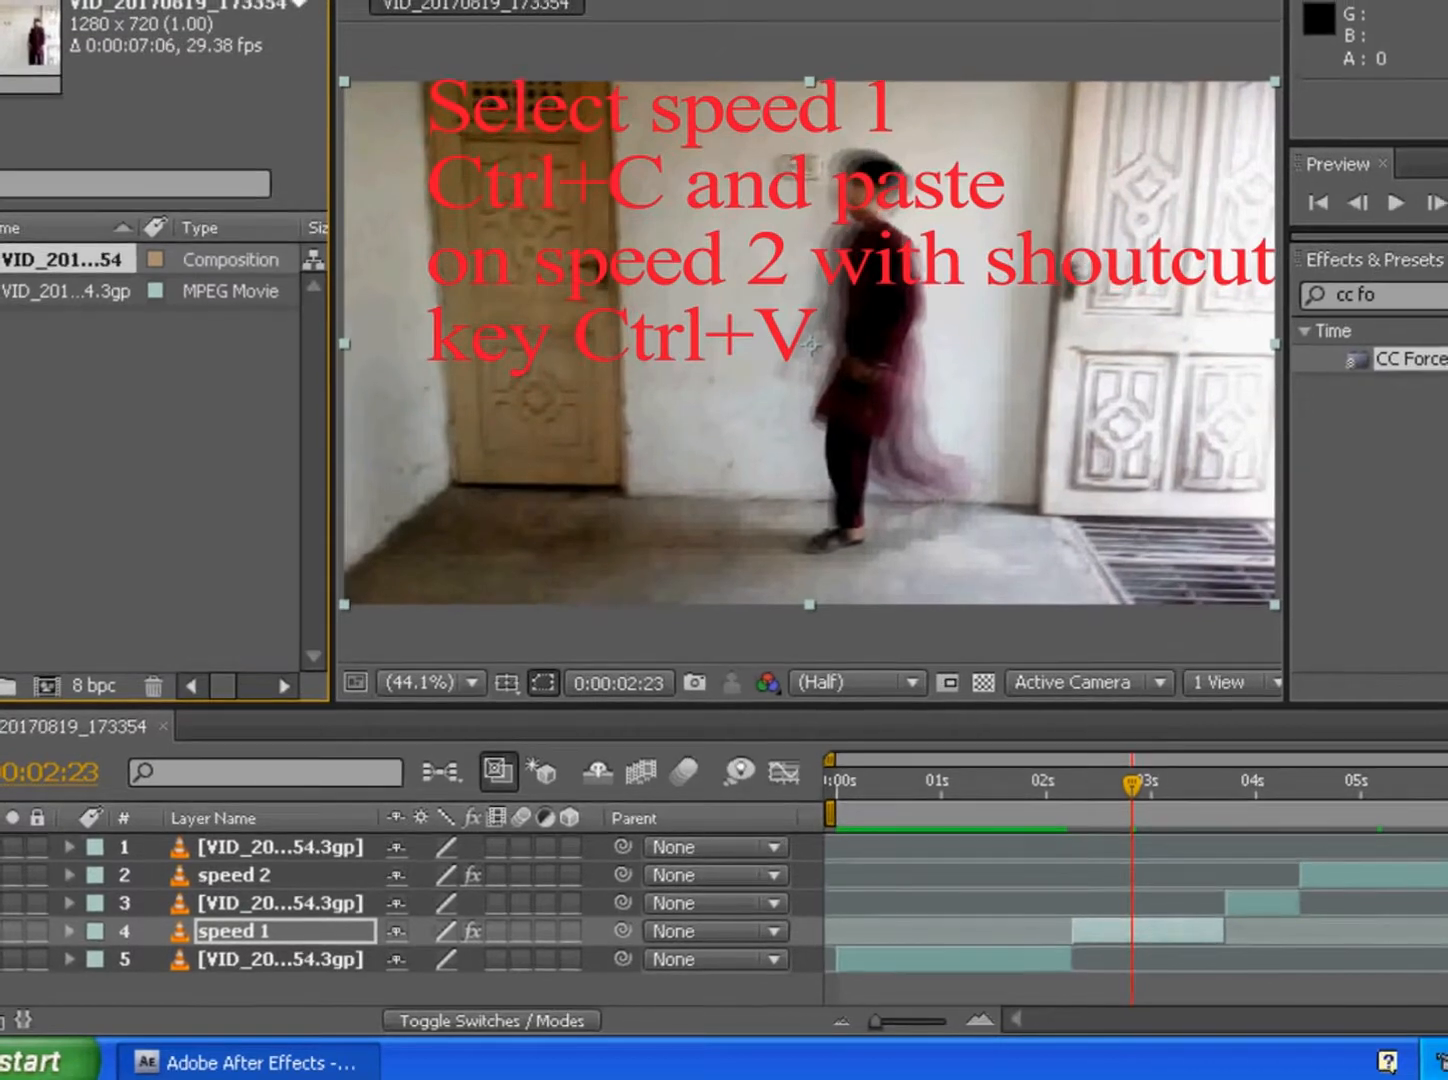
Step: Add the composition to the render queue with Make Movie and set its output module format to F4V (H.264)
key("alt+e")
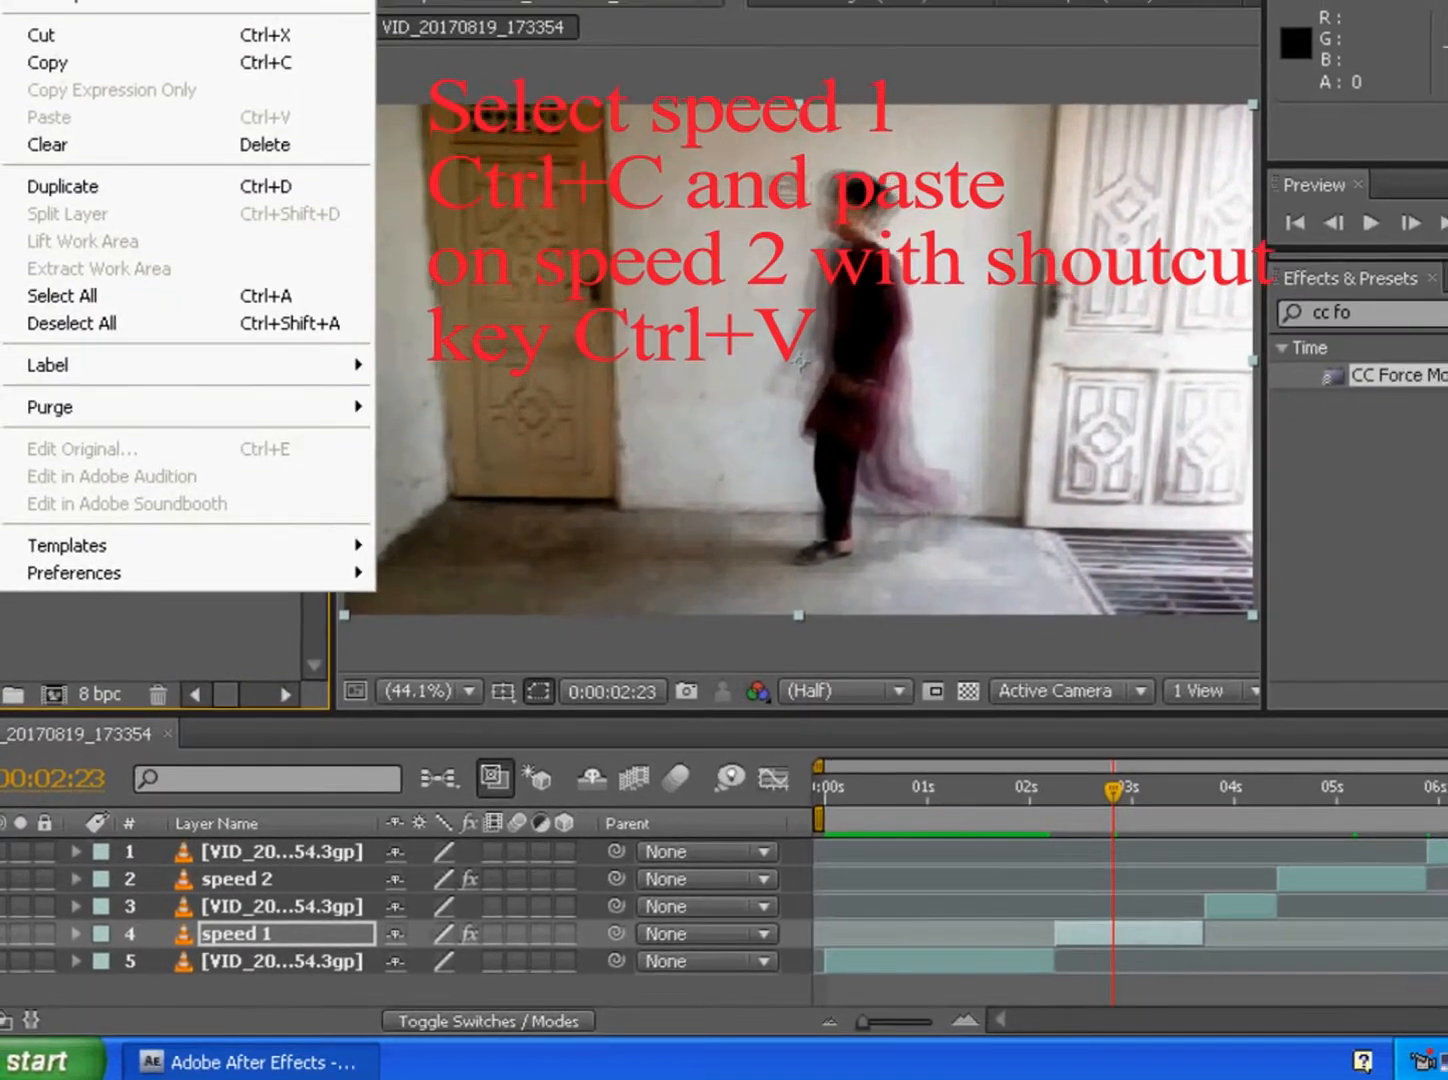
mouse_move(95, 2)
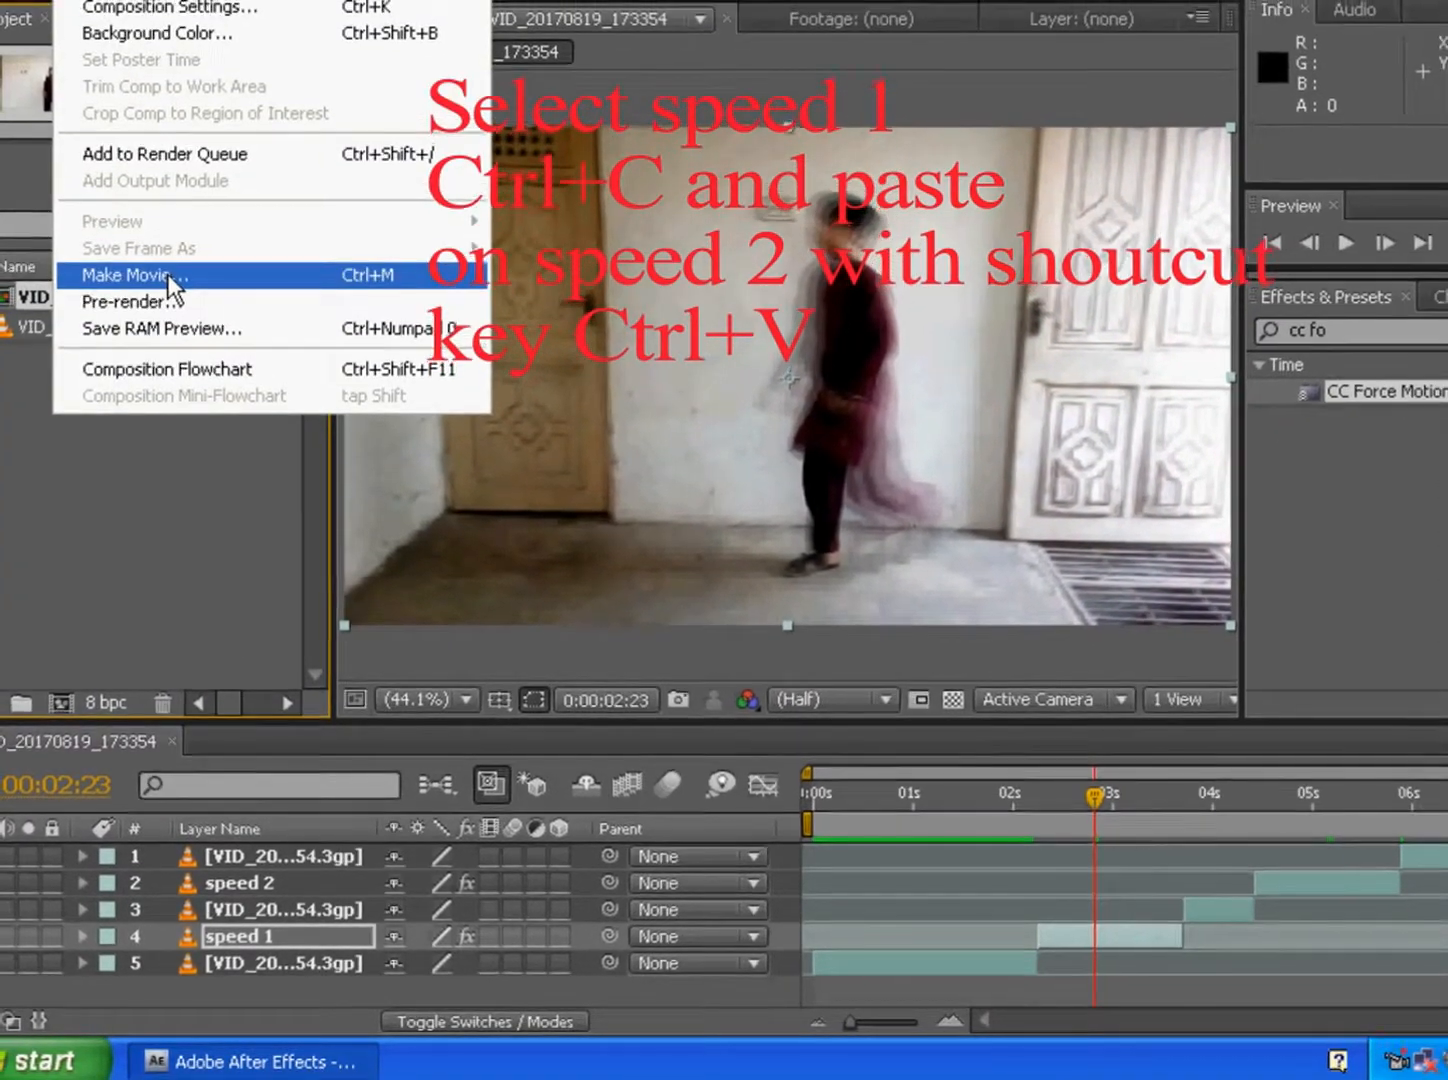
left_click(170, 285)
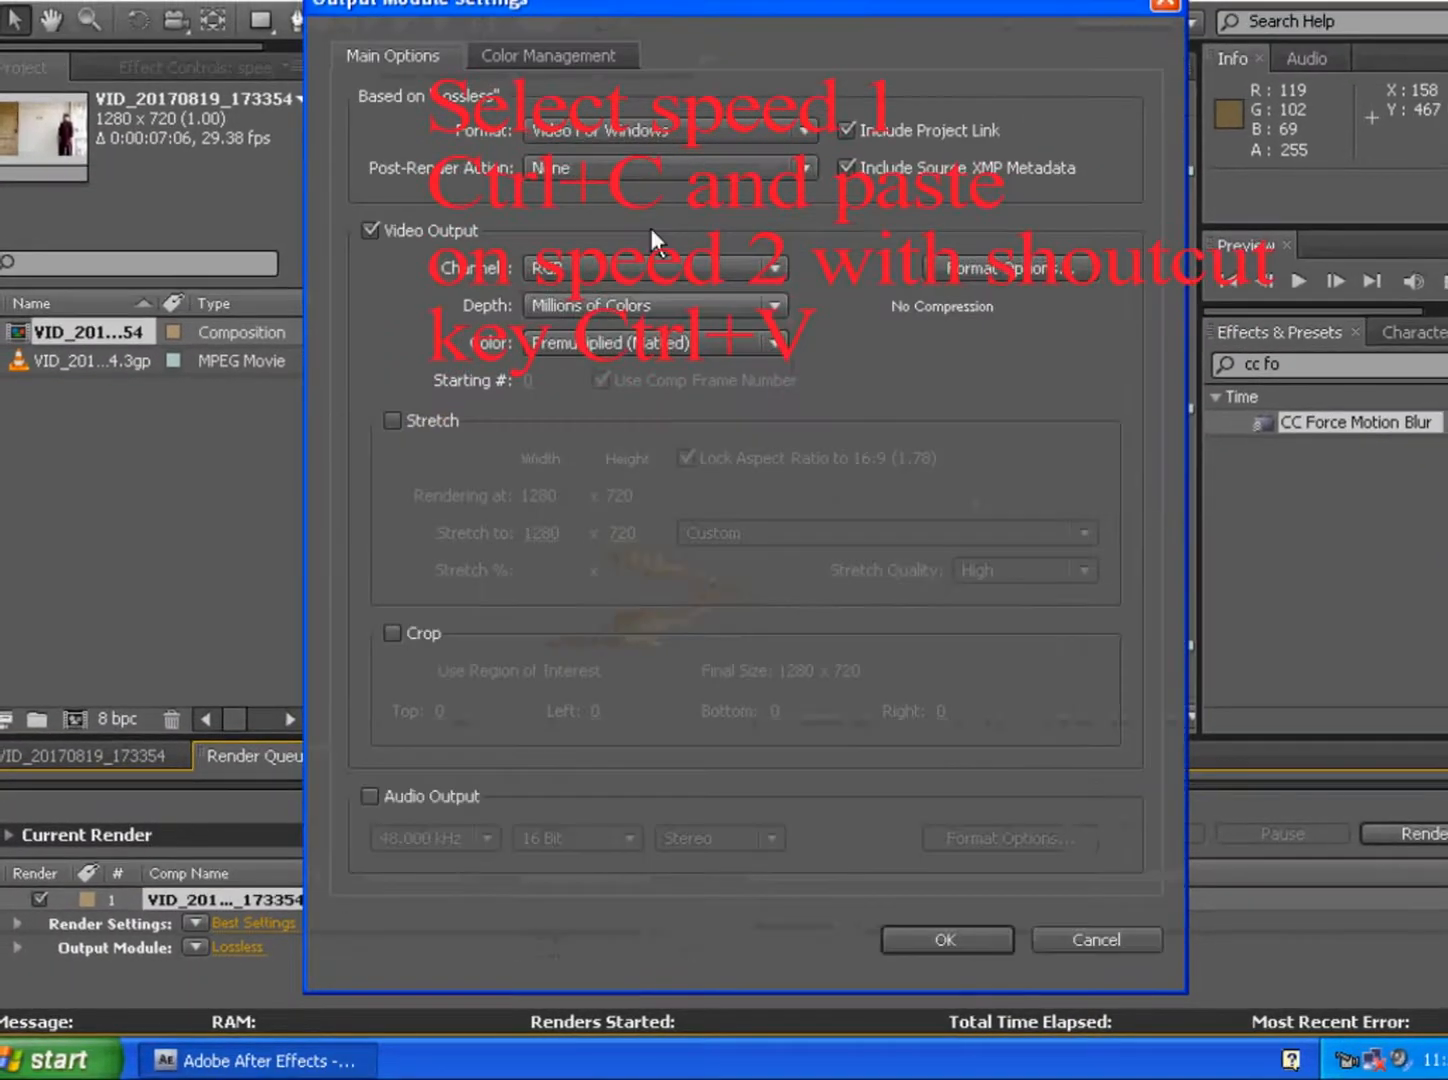
left_click(716, 140)
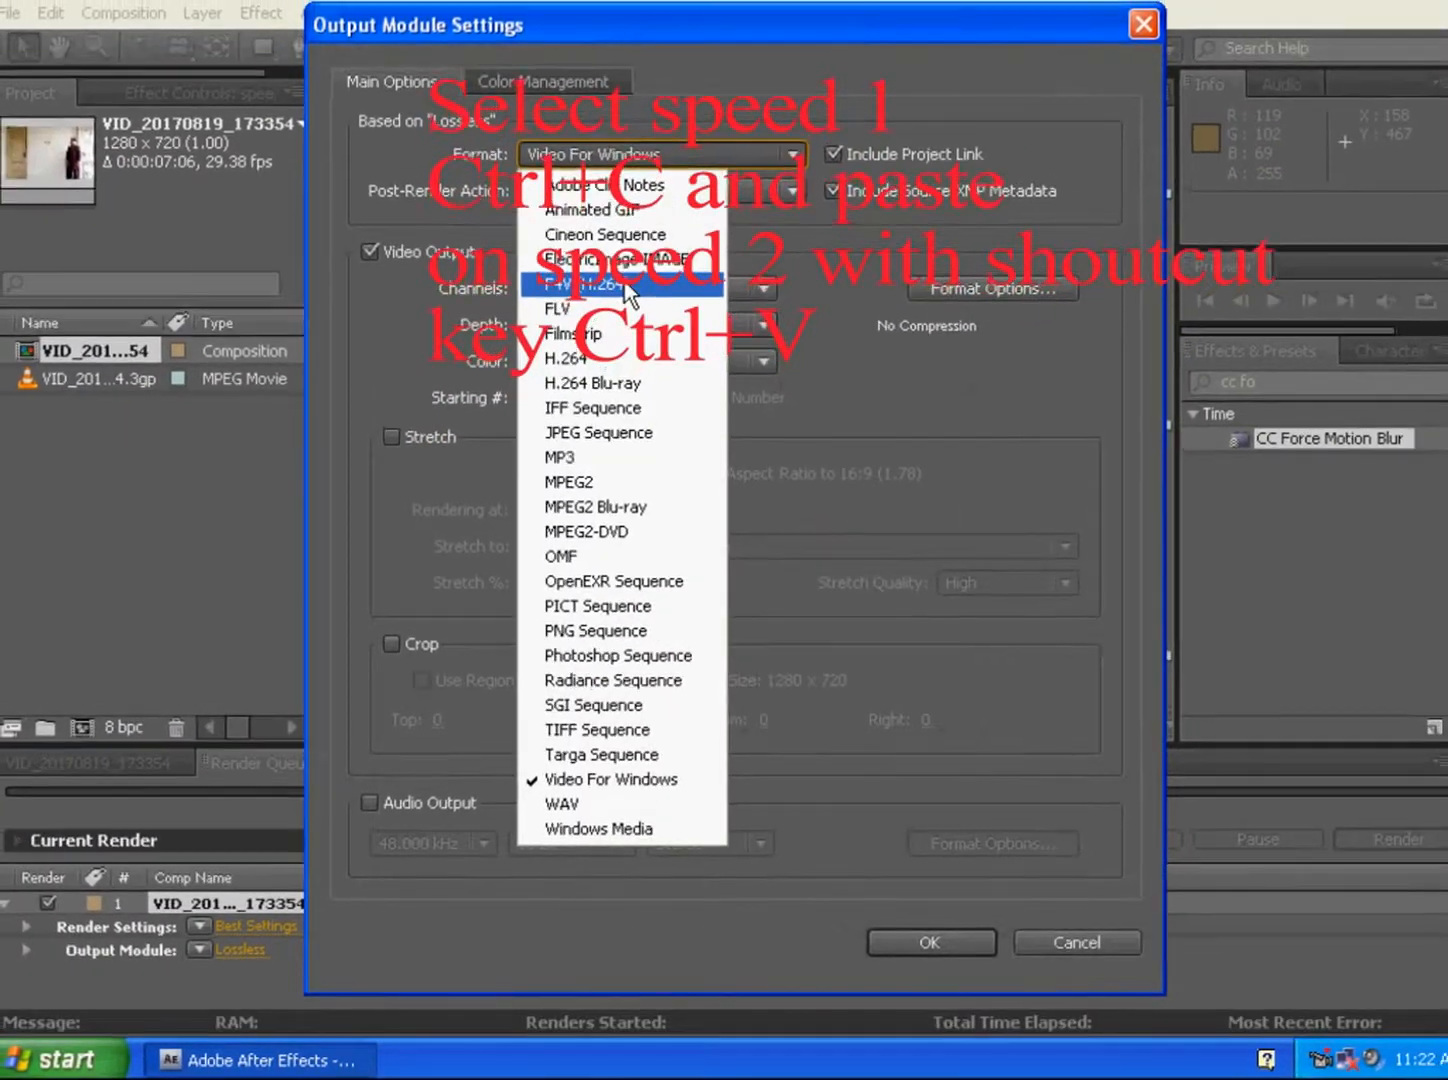
left_click(623, 287)
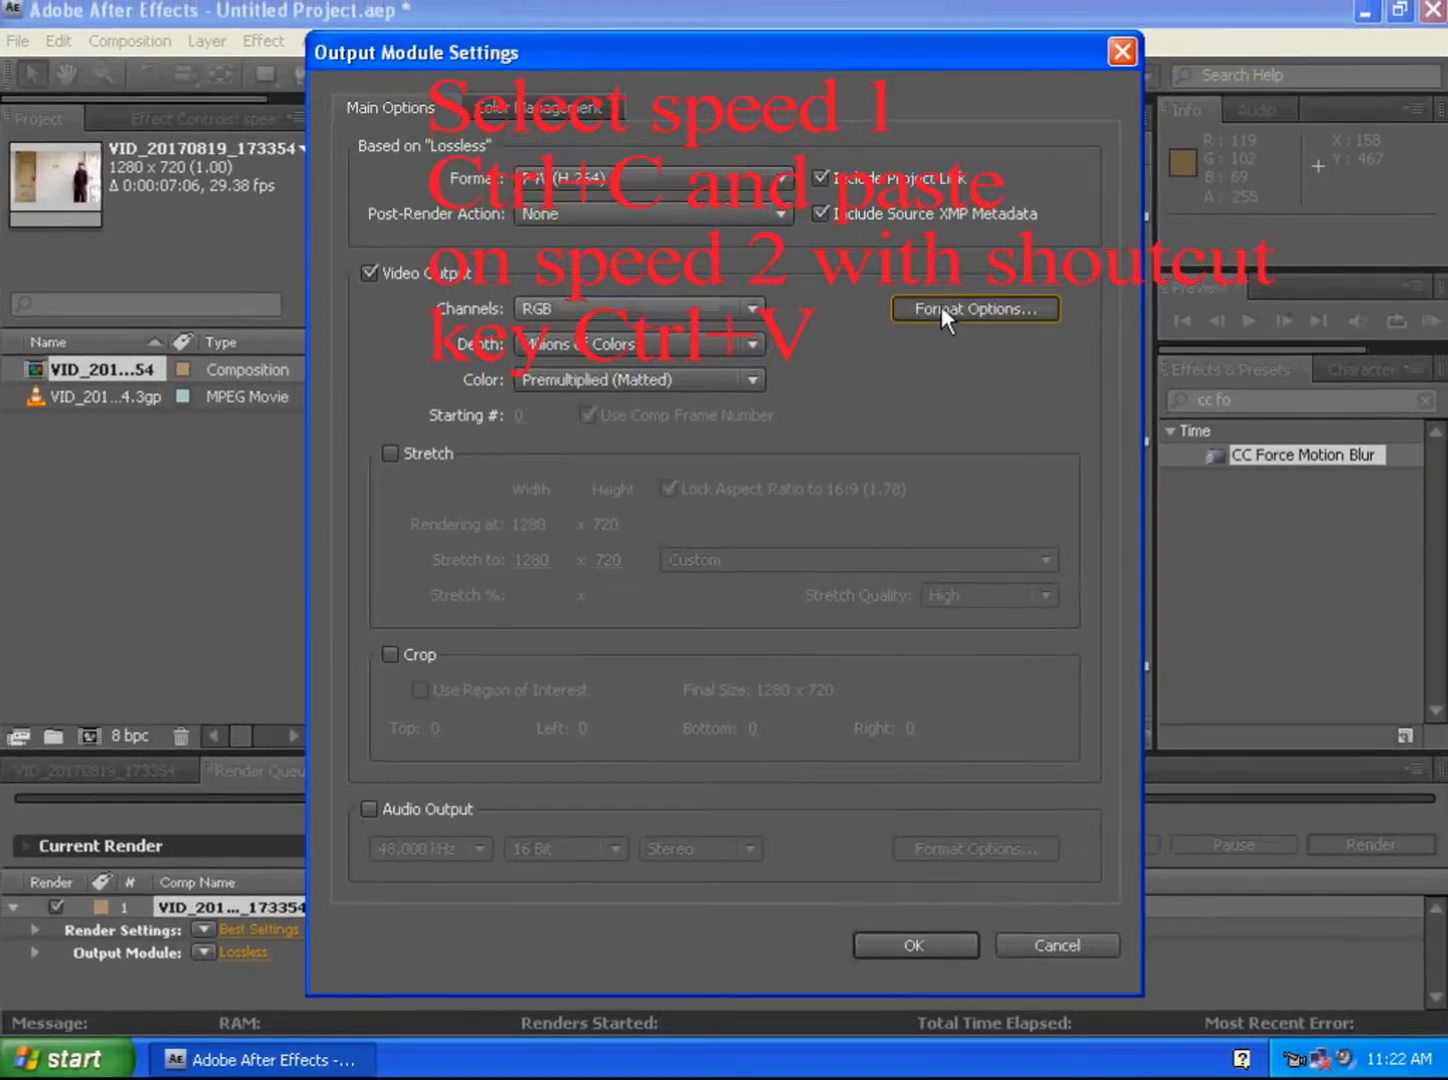
Step: In the F4V format options, choose the F4V - HD 1080p preset and set the frame rate to 29.97 fps
left_click(930, 302)
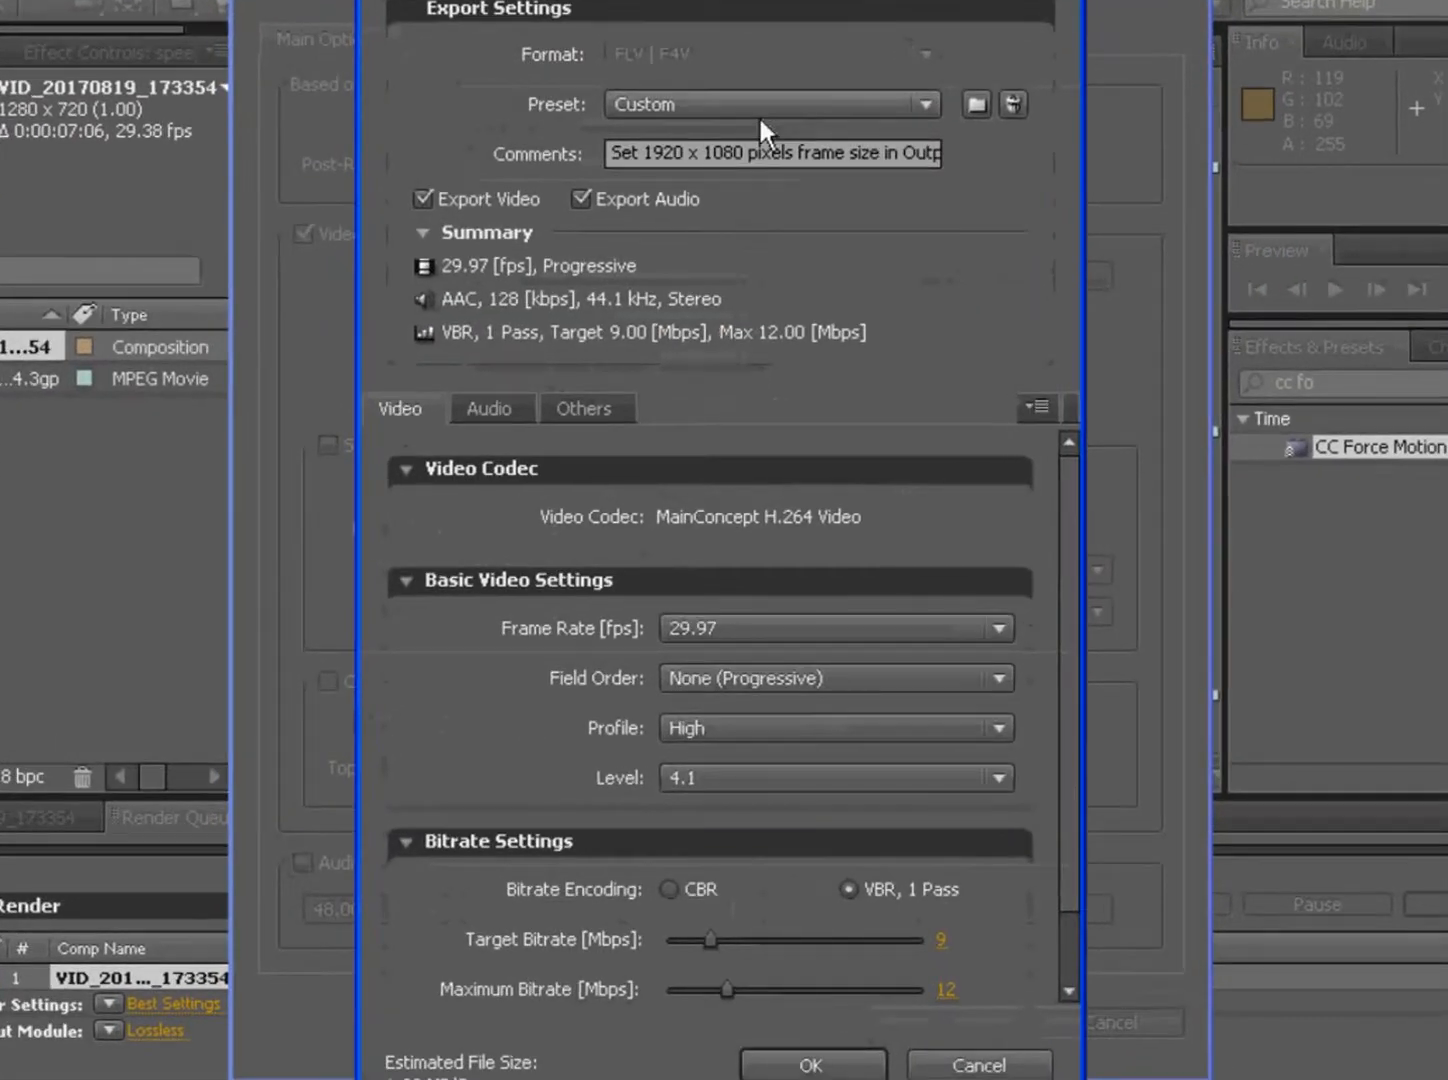
left_click(757, 119)
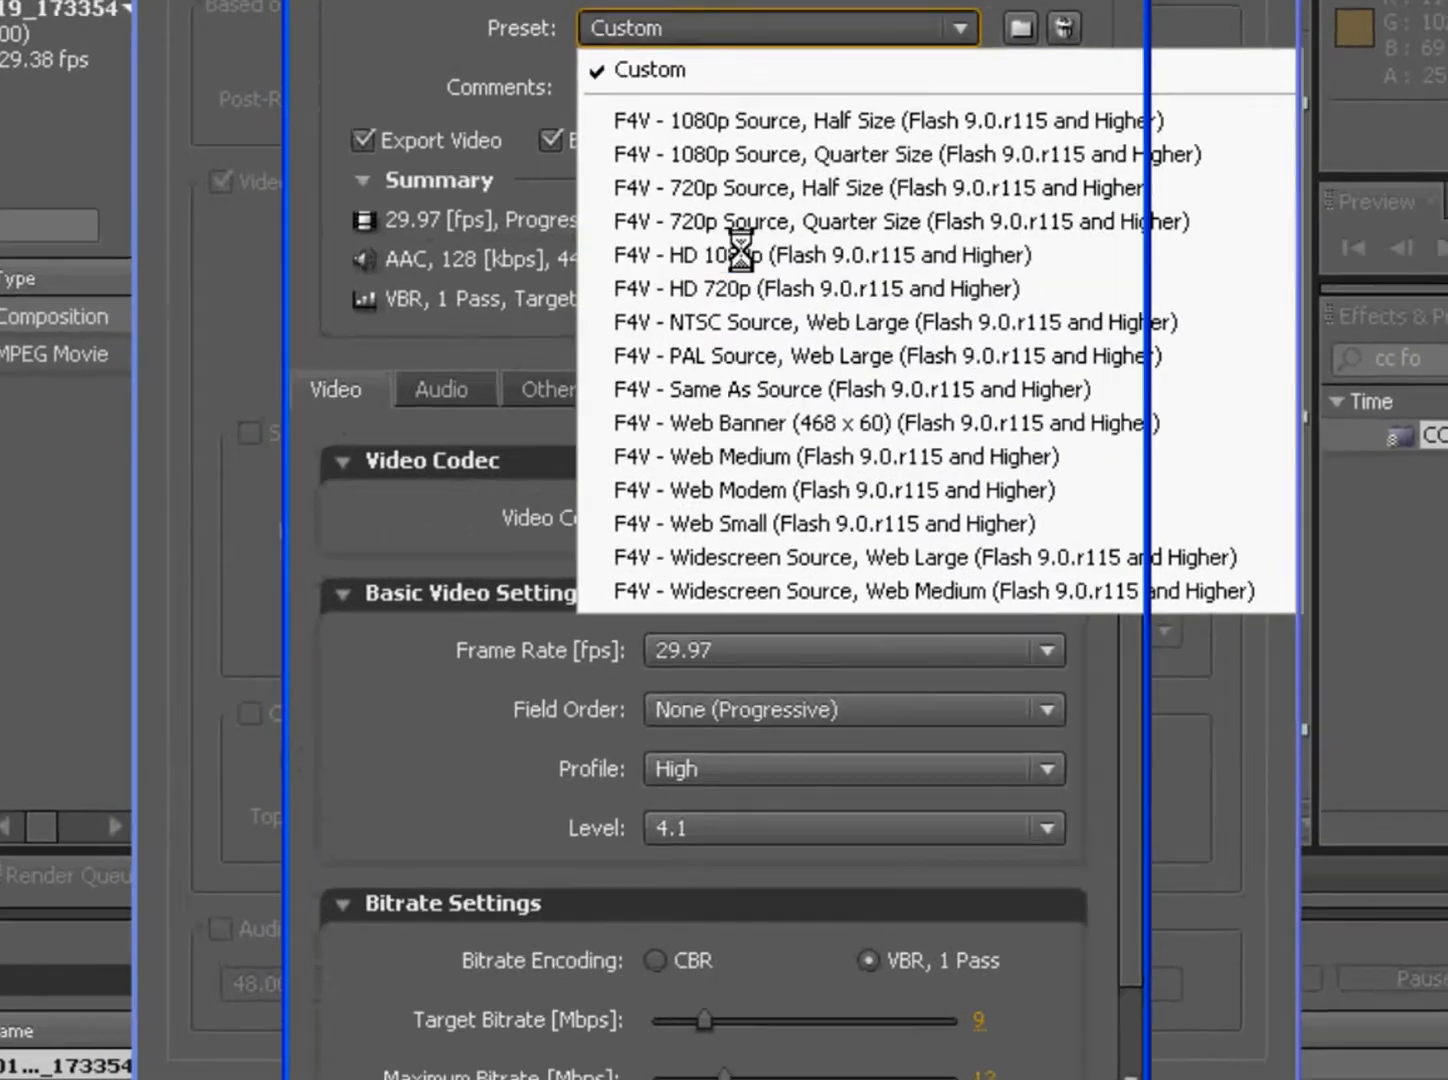
left_click(738, 266)
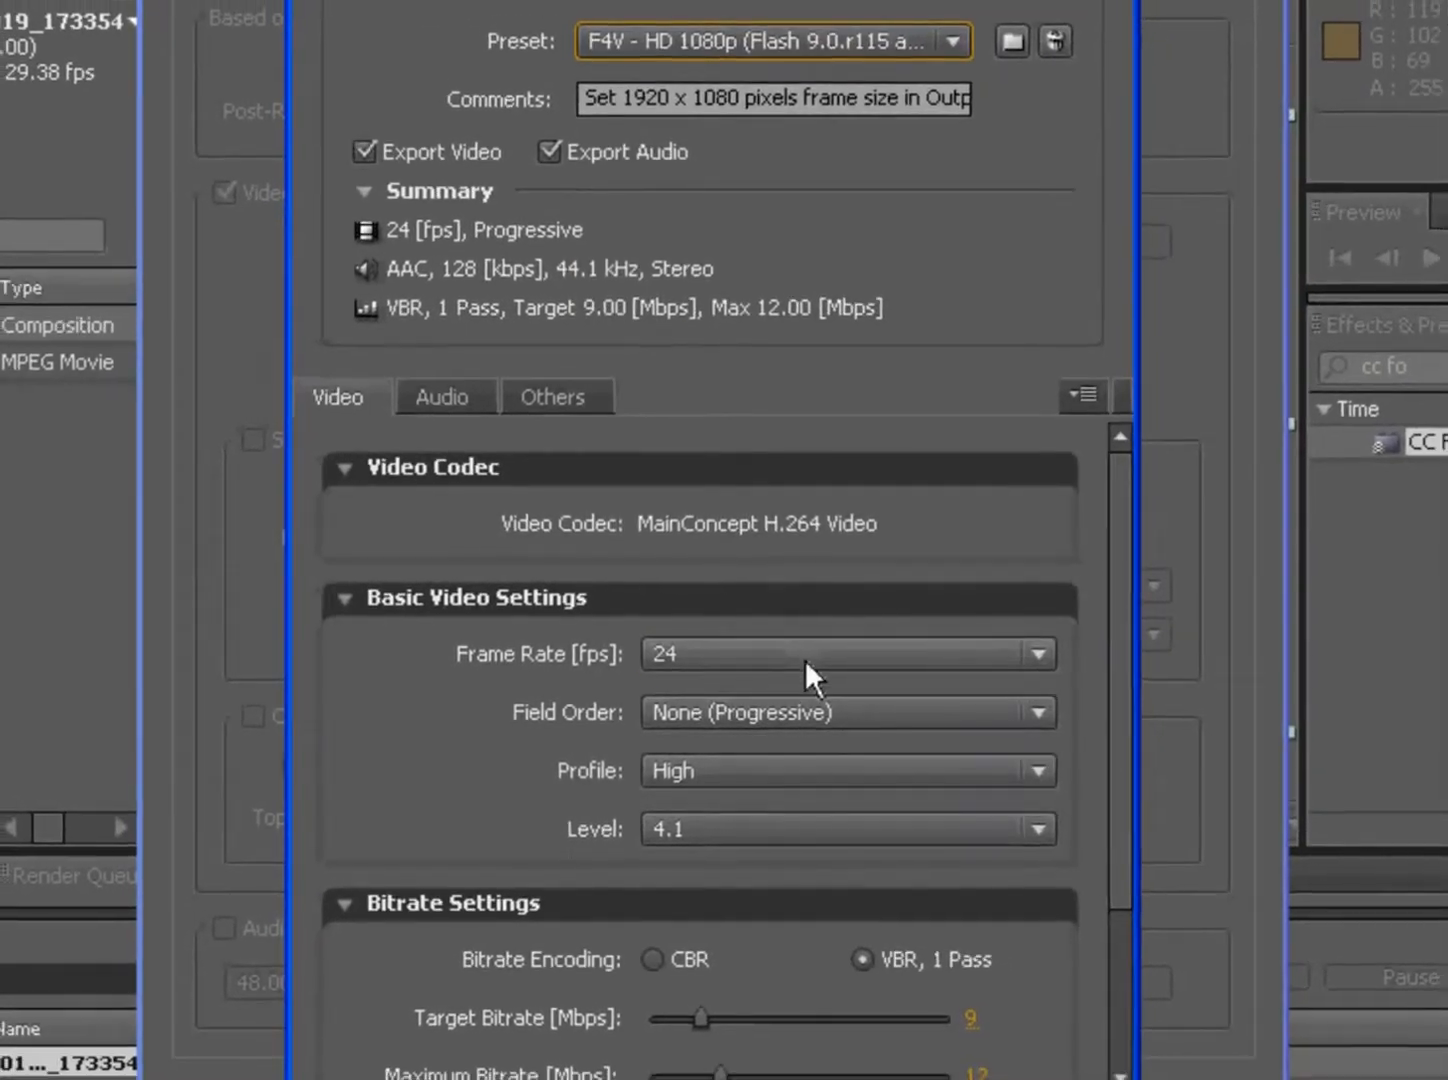
left_click(805, 657)
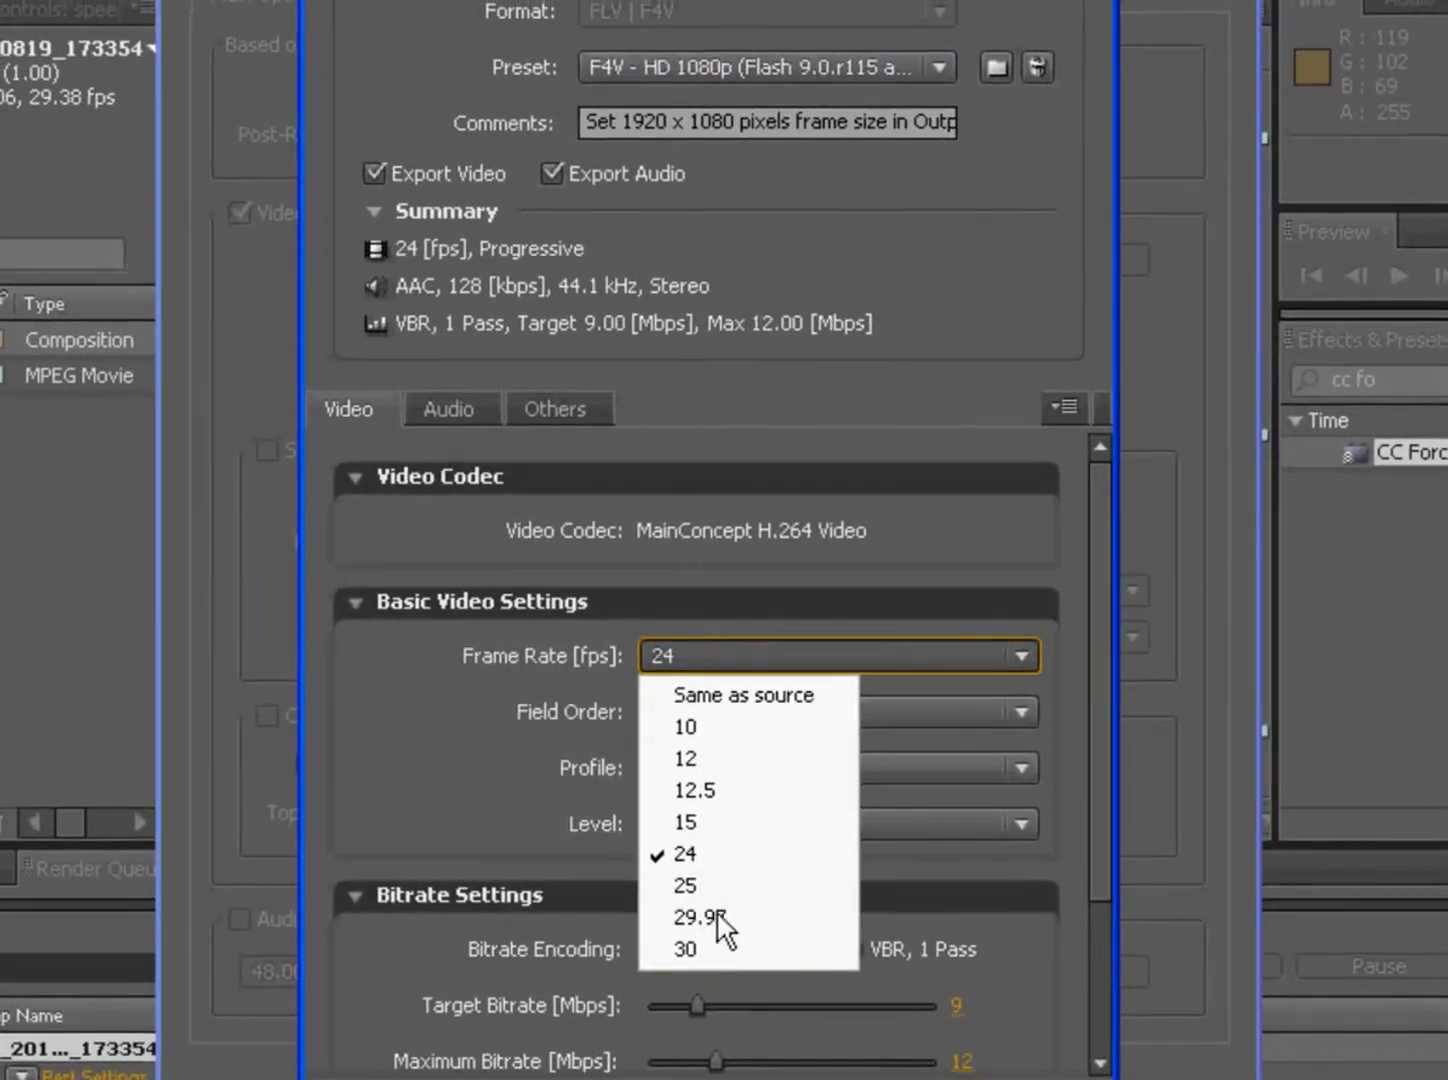
left_click(715, 918)
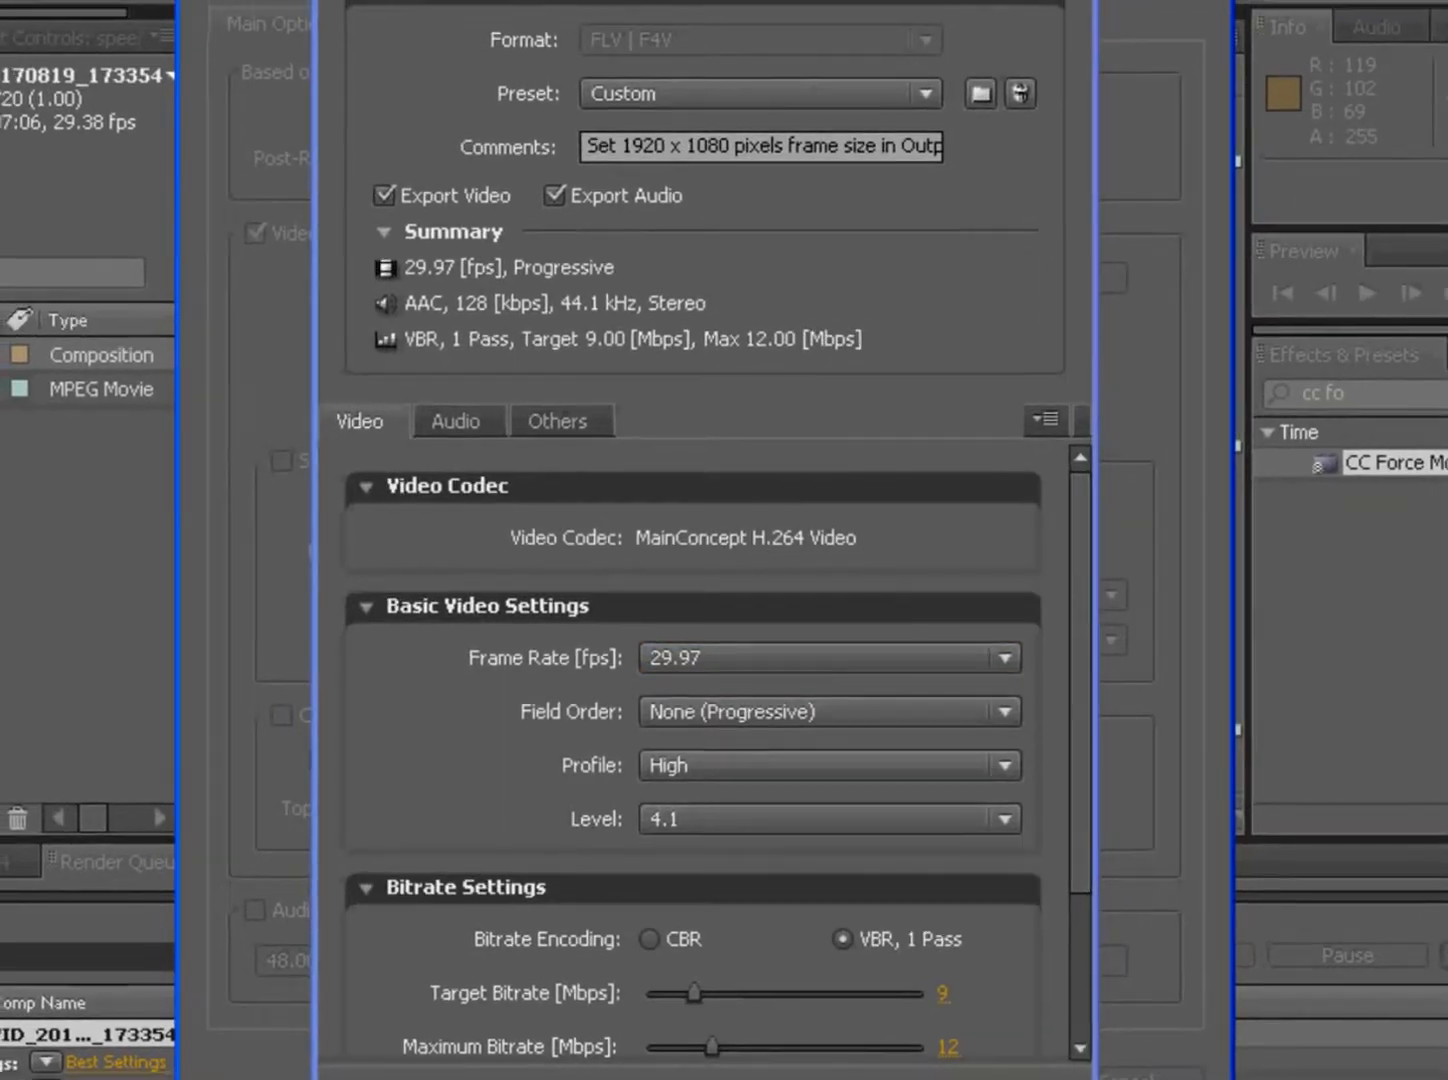
Step: Accept the format options and output module settings, and start rendering the queued composition
left_click(940, 1076)
left_click(948, 1072)
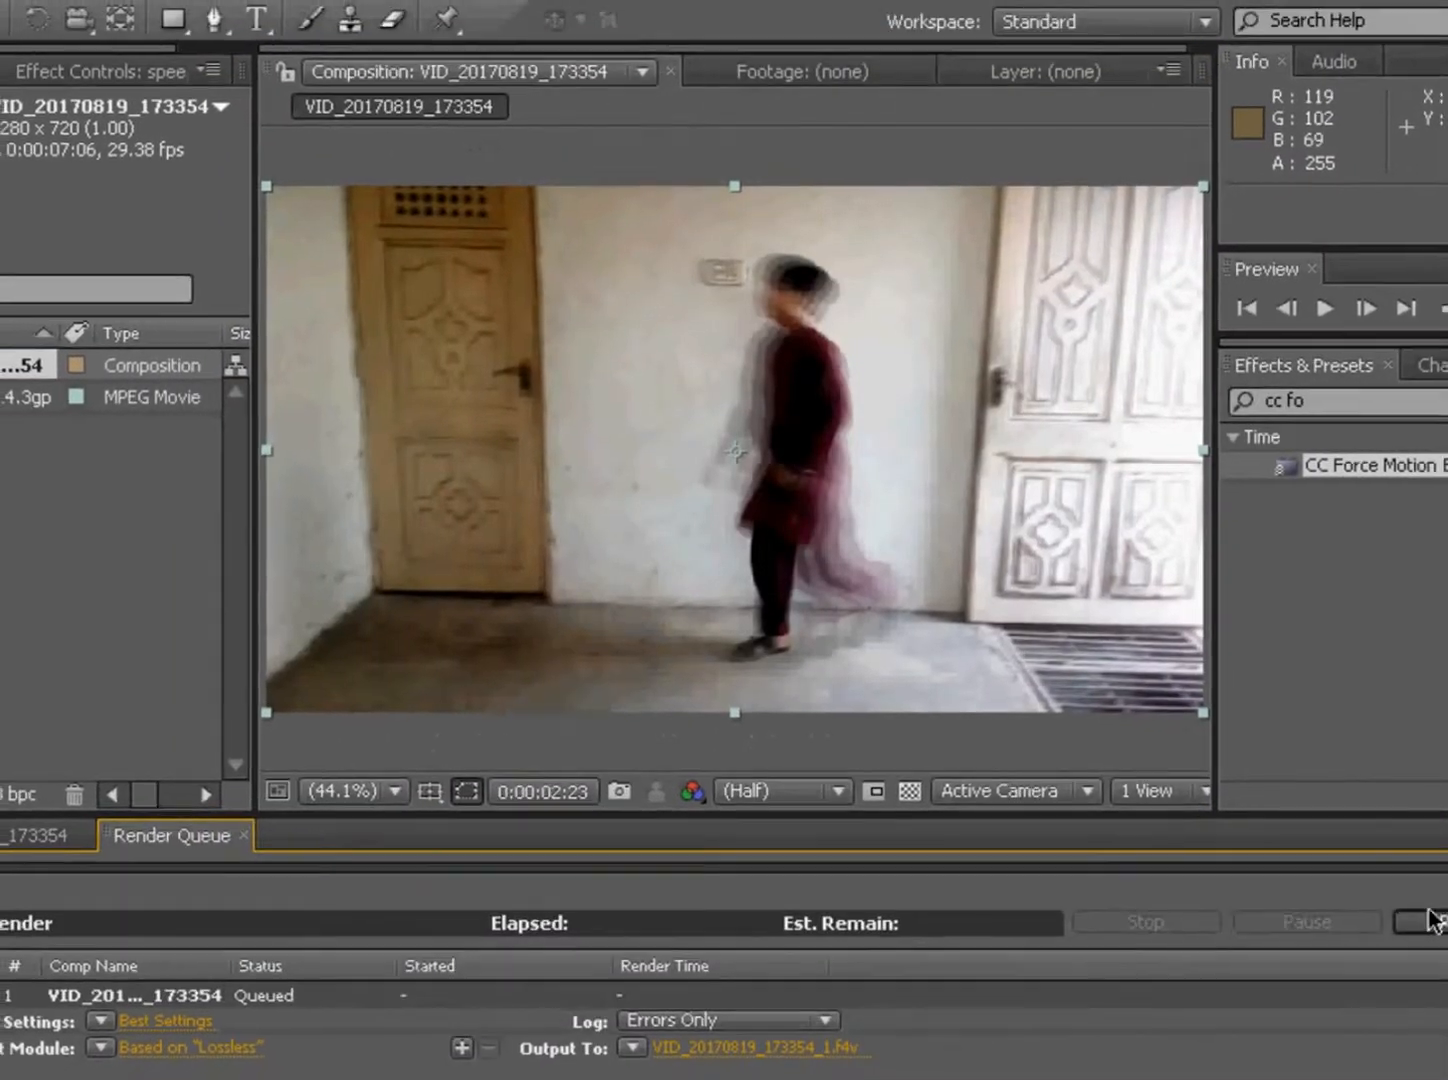
left_click(1422, 920)
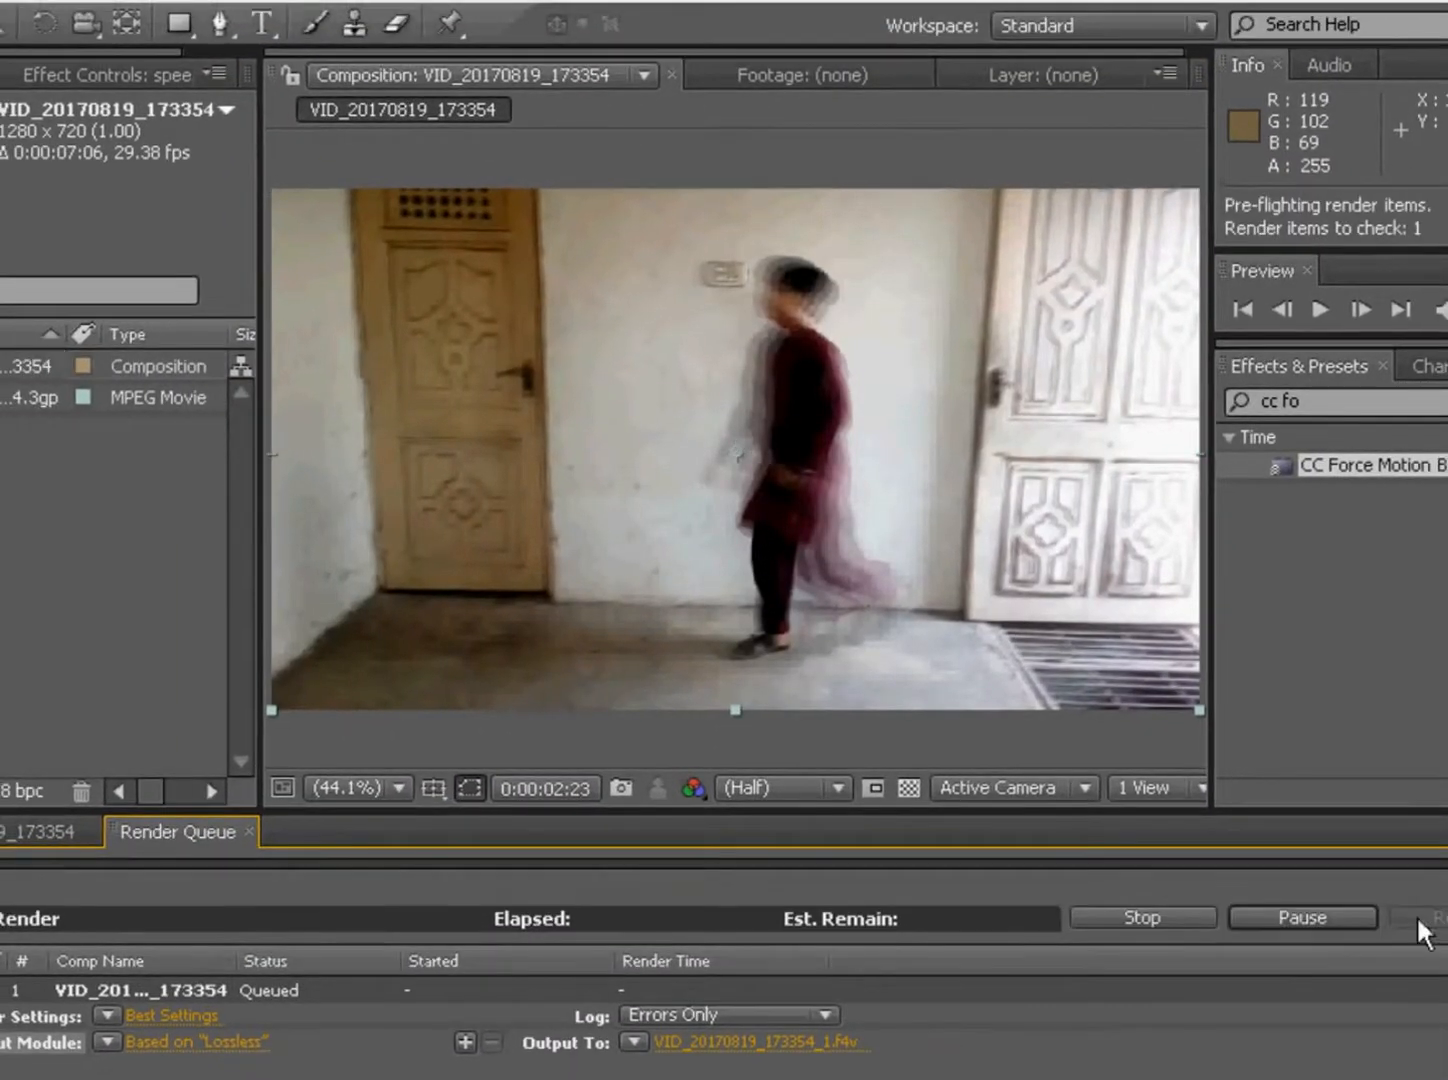